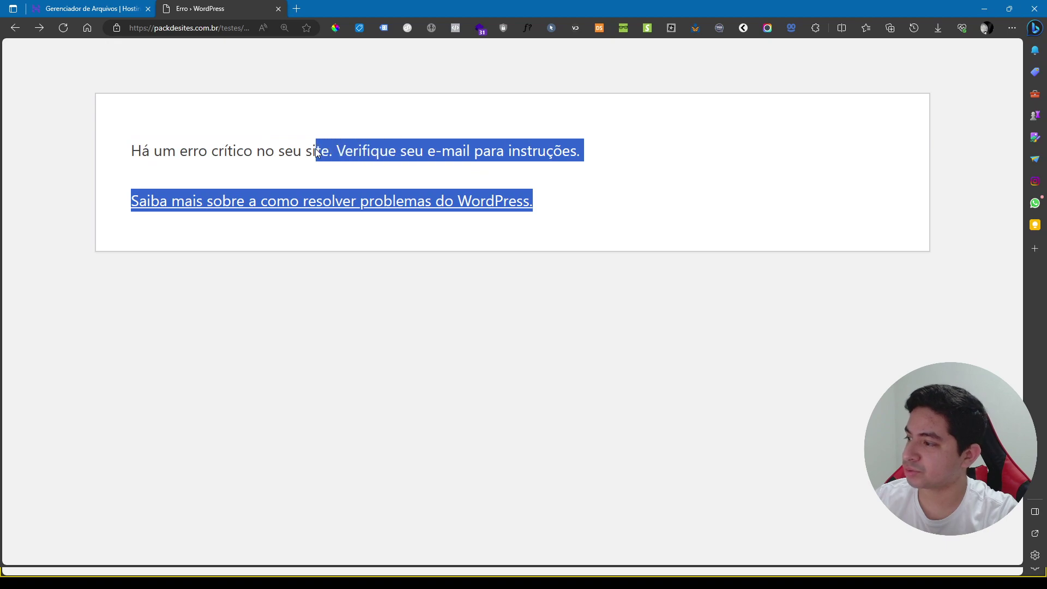
Step: Examine the critical error message shown on the WordPress admin page of the testes site
{"action": "left_click", "coordinate": [629, 170]}
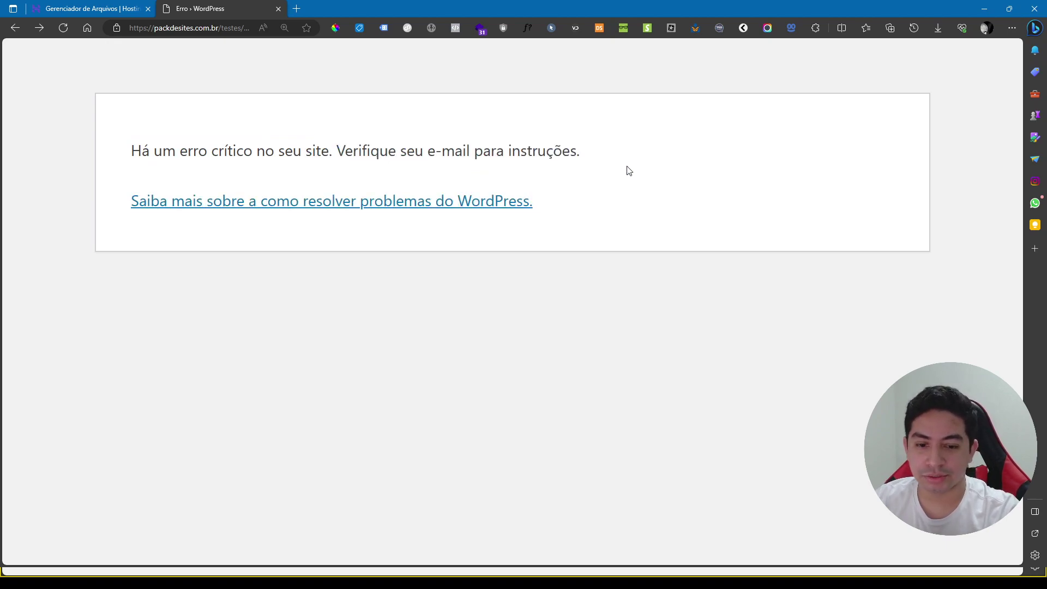
{"action": "key", "text": "ctrl+minus"}
{"action": "key", "text": "ctrl+minus"}
{"action": "key", "text": "ctrl+minus"}
{"action": "key", "text": "ctrl+minus"}
{"action": "key", "text": "ctrl+minus"}
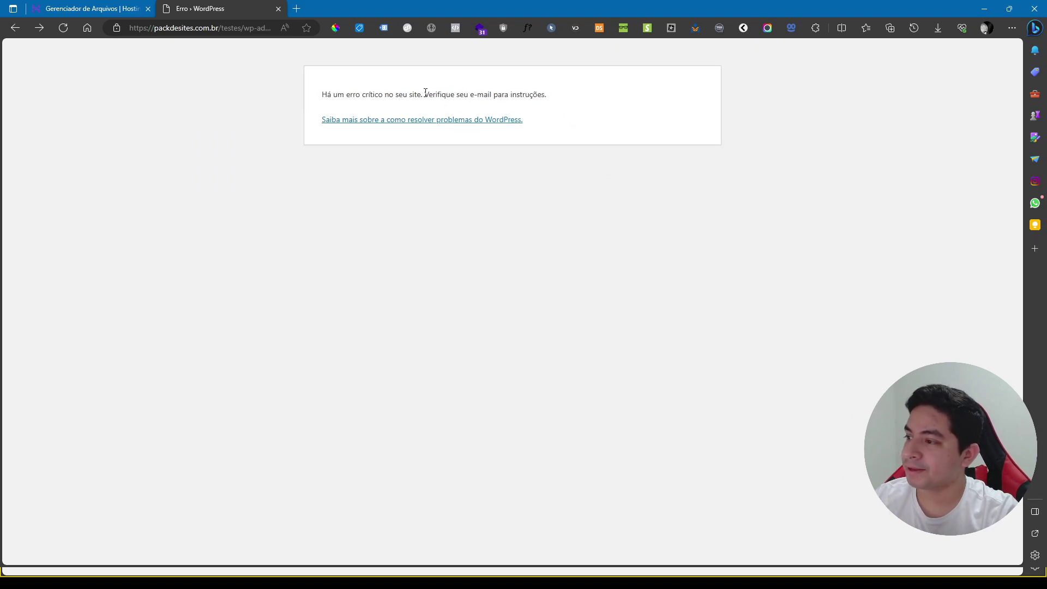
{"action": "left_click_drag", "start_coordinate": [425, 94], "coordinate": [545, 93]}
{"action": "left_click", "coordinate": [621, 153]}
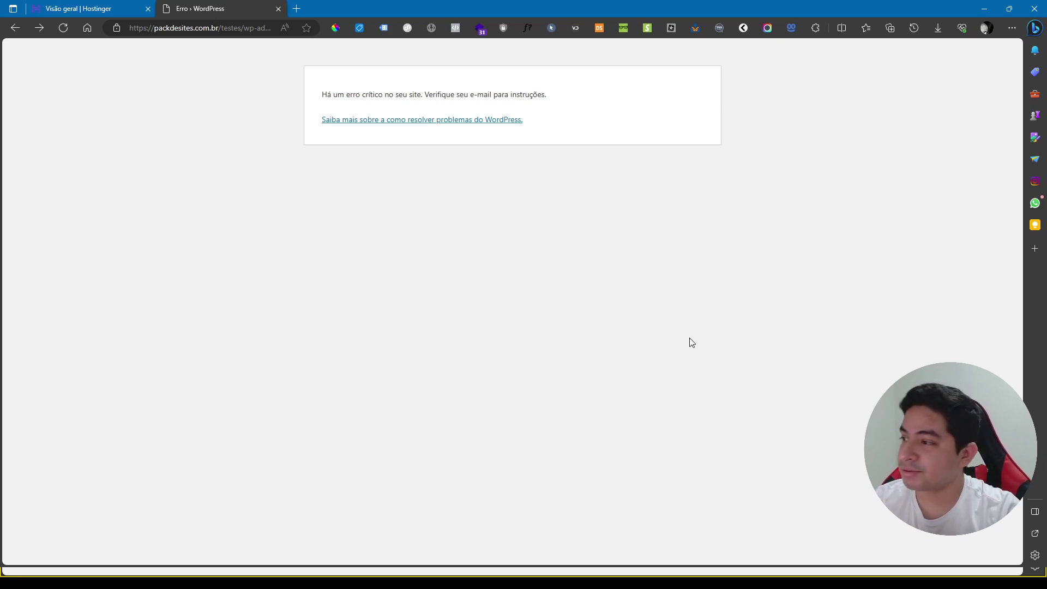
{"action": "left_click", "coordinate": [247, 29]}
{"action": "left_click_drag", "start_coordinate": [402, 120], "coordinate": [378, 120]}
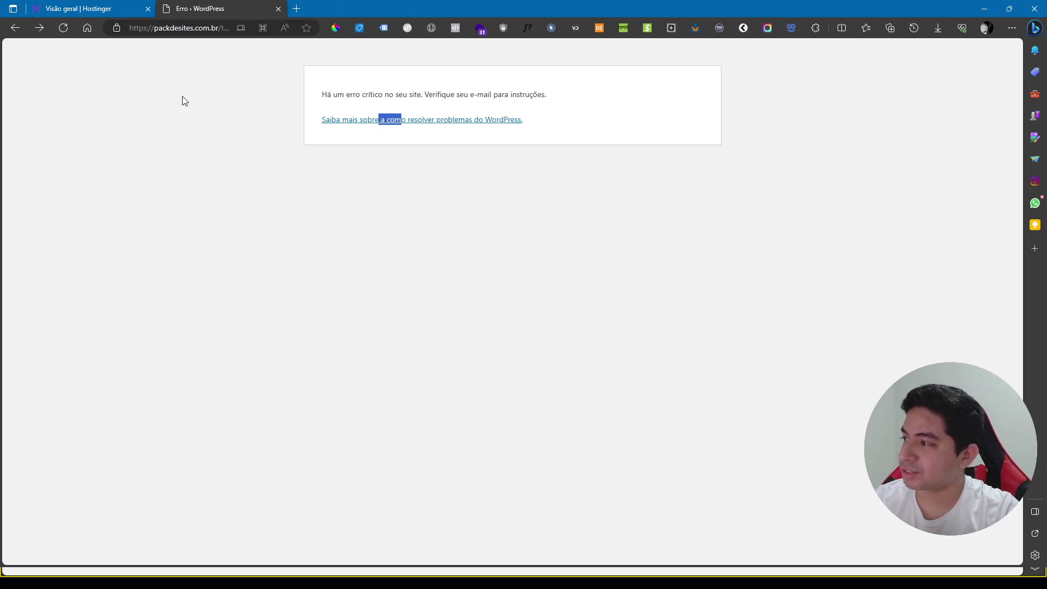
{"action": "left_click", "coordinate": [502, 179]}
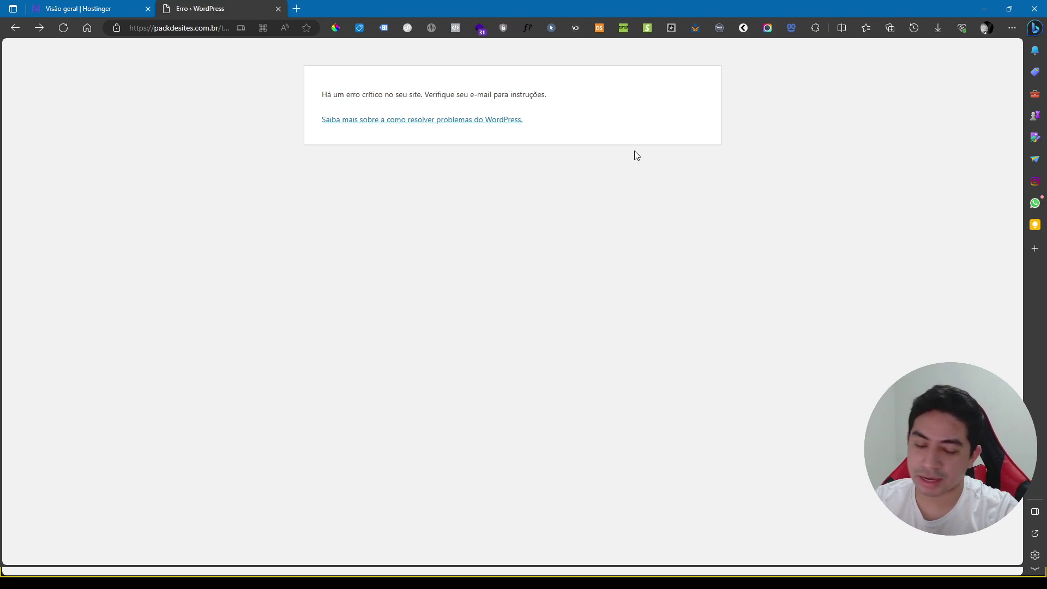
{"action": "key", "text": "ctrl+plus"}
{"action": "key", "text": "ctrl+plus"}
{"action": "key", "text": "ctrl+plus"}
{"action": "key", "text": "ctrl+plus"}
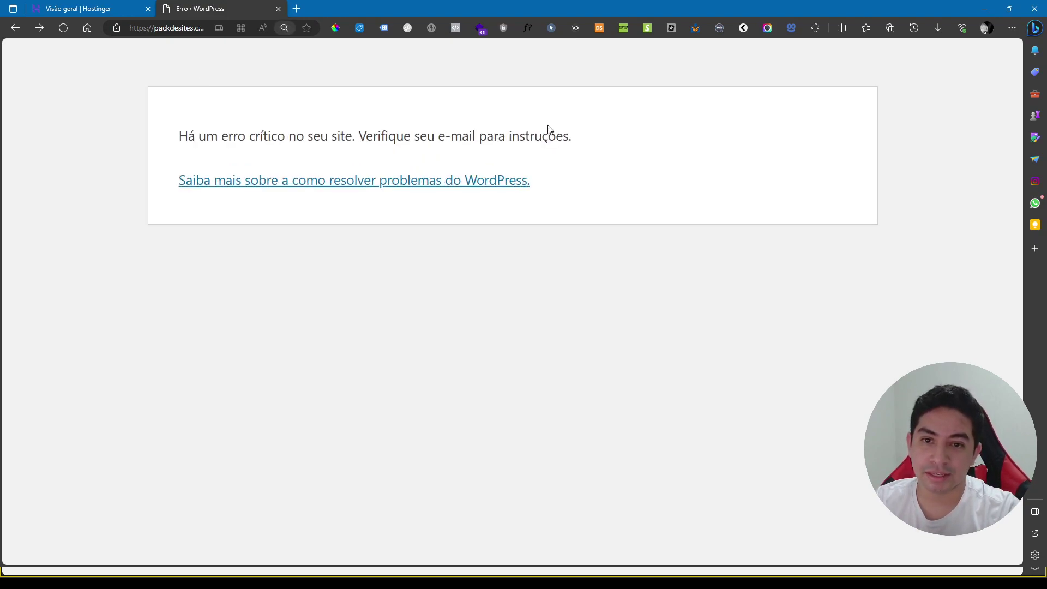
{"action": "key", "text": "ctrl+0"}
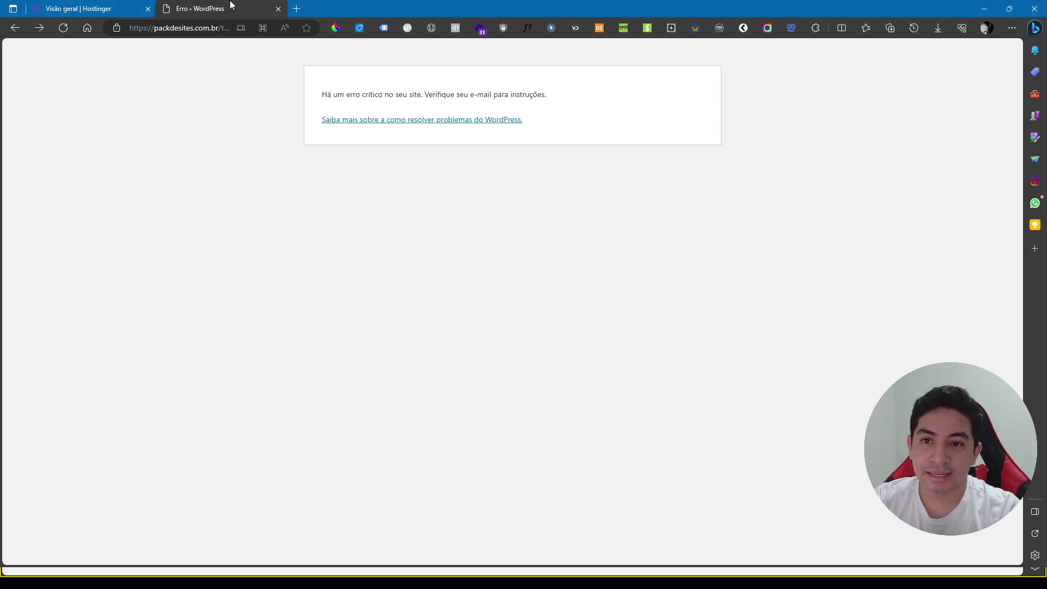
Step: In the Hostinger panel, open the file manager for the files of packdesites.com.br
{"action": "left_click", "coordinate": [85, 7]}
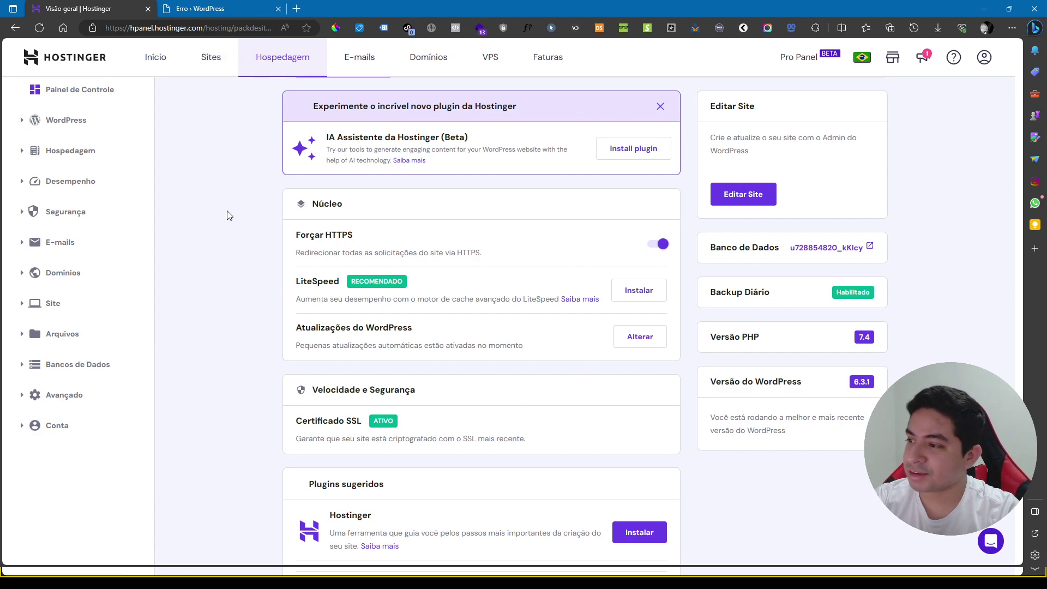
{"action": "scroll", "coordinate": [365, 186], "scroll_direction": "up", "scroll_amount": 3}
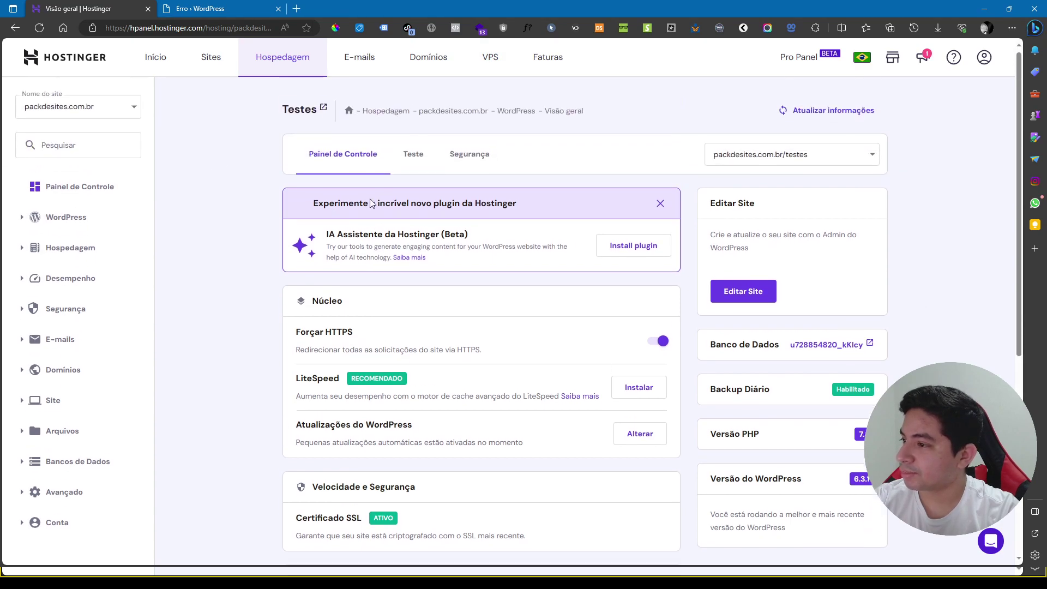
{"action": "scroll", "coordinate": [315, 253], "scroll_direction": "down", "scroll_amount": 2}
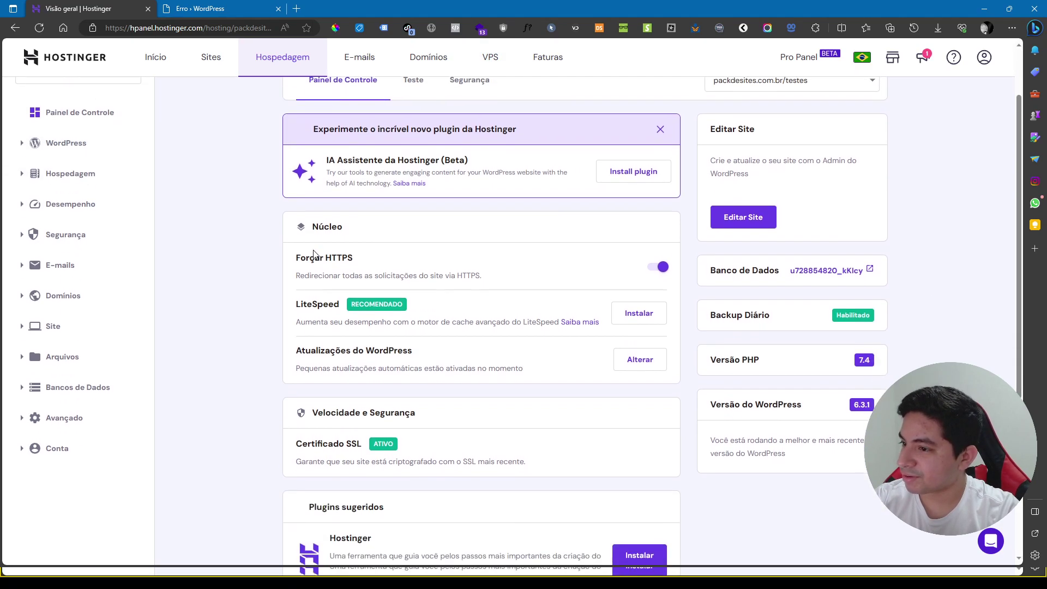
{"action": "scroll", "coordinate": [315, 253], "scroll_direction": "down", "scroll_amount": 2}
{"action": "left_click", "coordinate": [68, 278]}
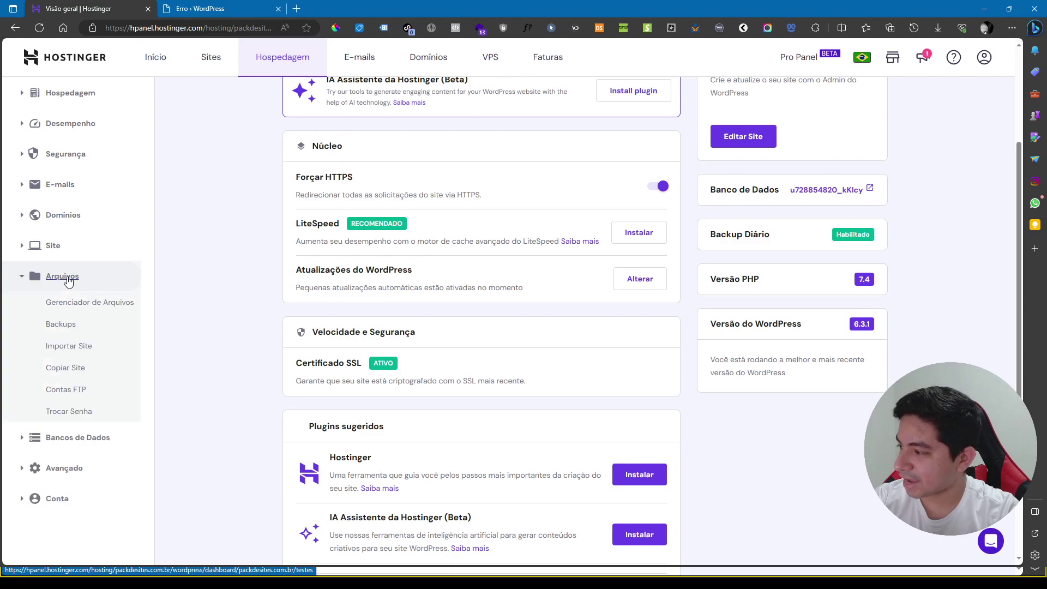
{"action": "left_click", "coordinate": [105, 306]}
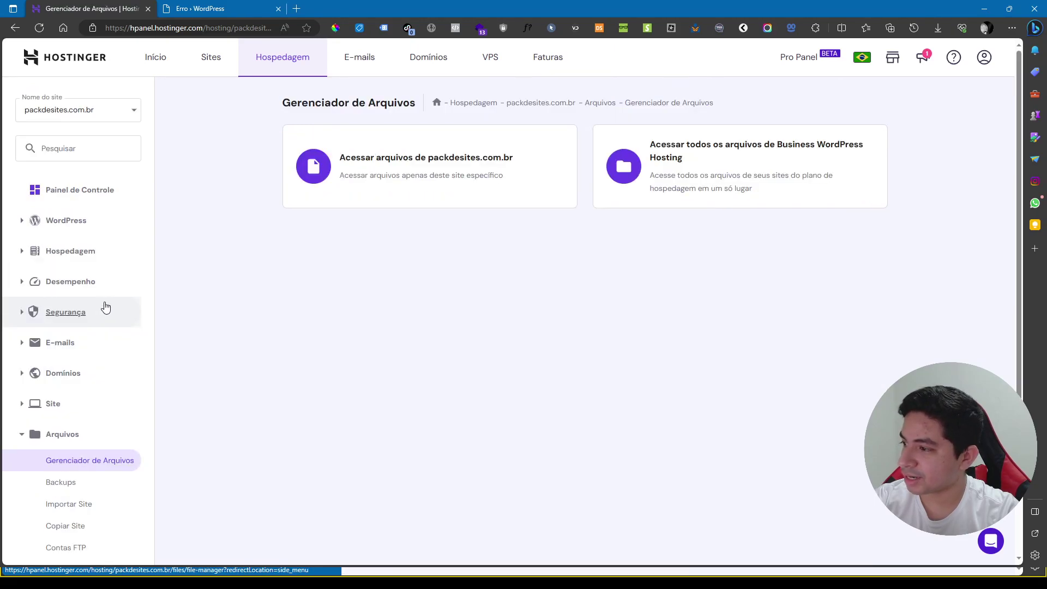
{"action": "left_click", "coordinate": [409, 163]}
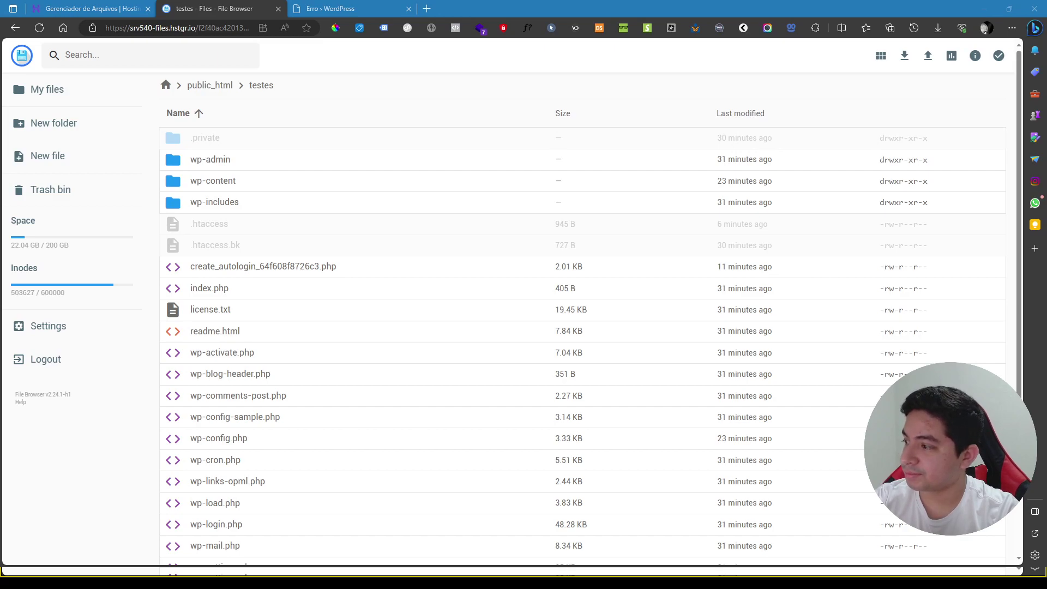
Step: Go to the wp-content folder of testes, checking what its plugins folder contains
{"action": "double_click", "coordinate": [199, 181]}
{"action": "left_click", "coordinate": [261, 87]}
{"action": "double_click", "coordinate": [229, 182]}
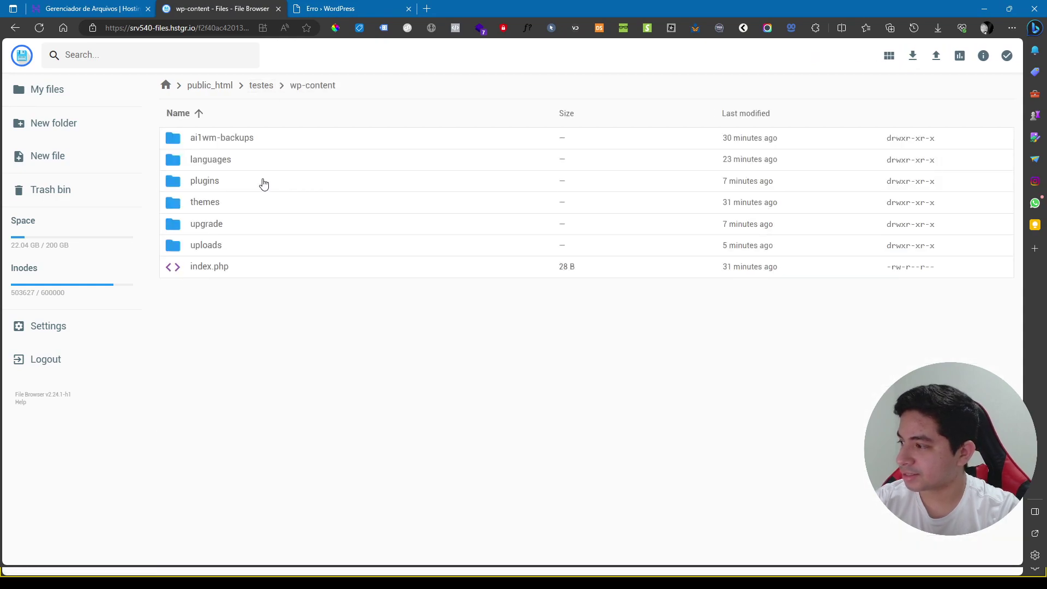
{"action": "double_click", "coordinate": [208, 183]}
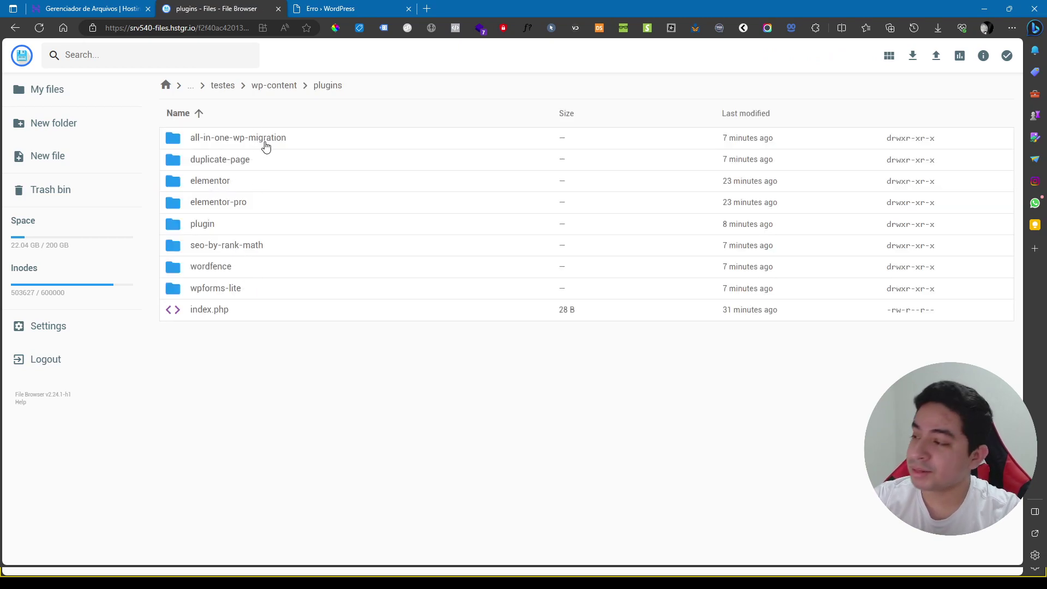
{"action": "left_click", "coordinate": [284, 91]}
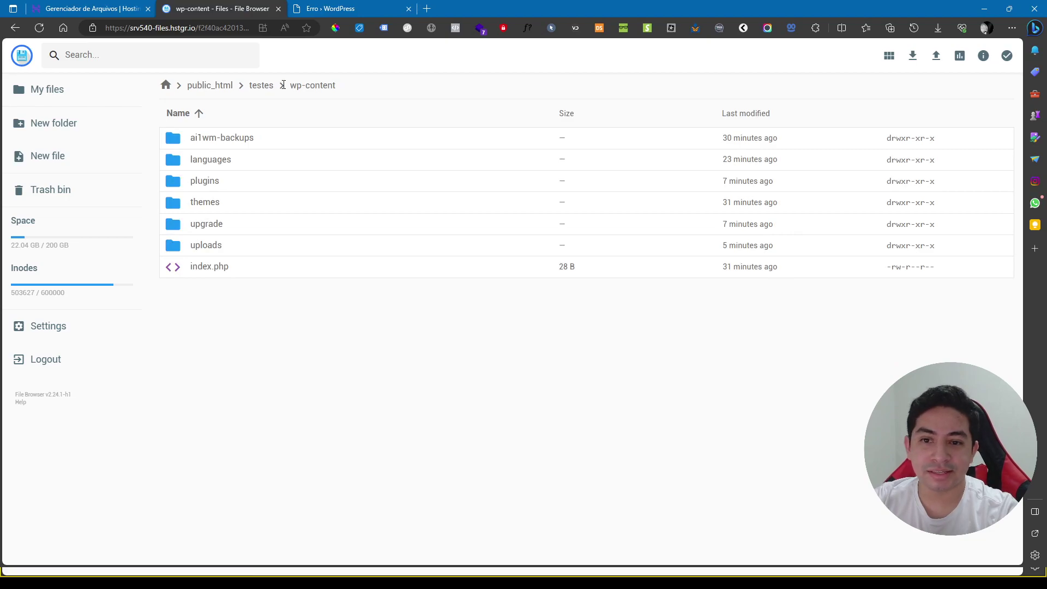
Step: Rename the plugins folder in wp-content to plugins-bkp and reload the WordPress admin page
{"action": "left_click", "coordinate": [205, 184]}
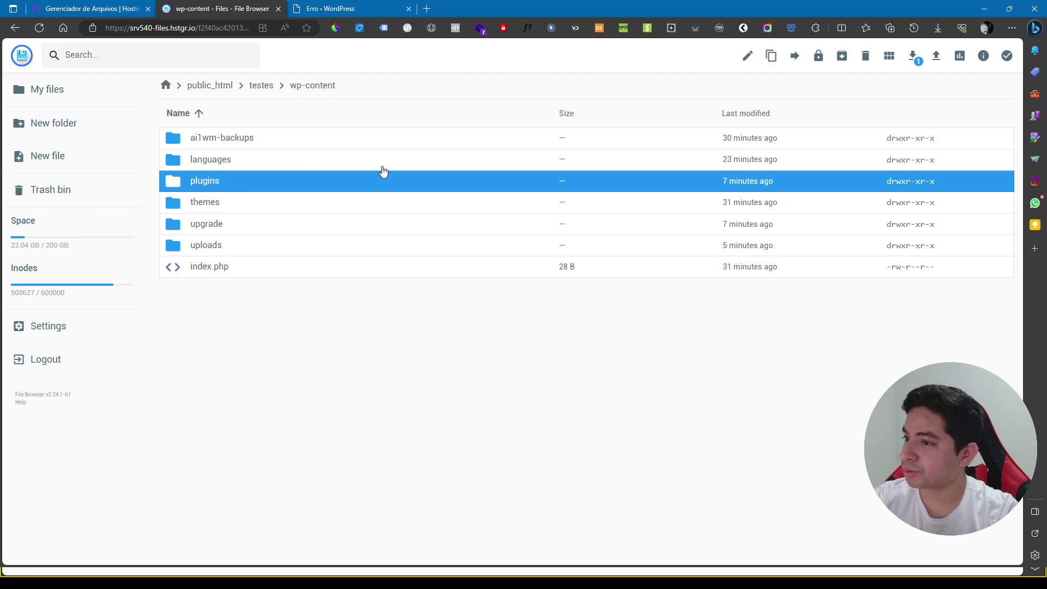
{"action": "right_click", "coordinate": [225, 181]}
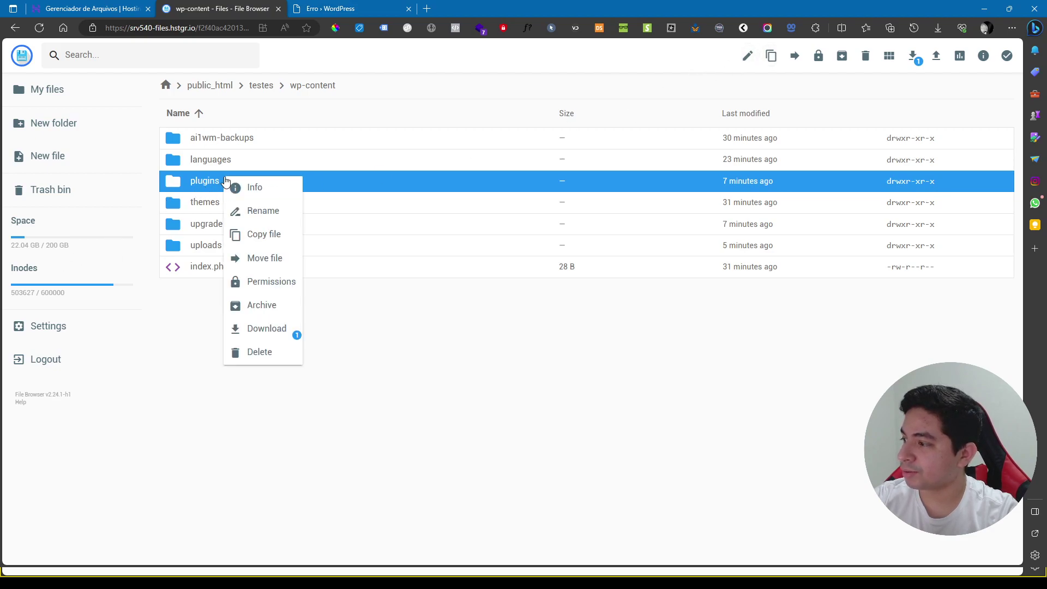
{"action": "left_click", "coordinate": [262, 213]}
{"action": "left_click", "coordinate": [502, 303]}
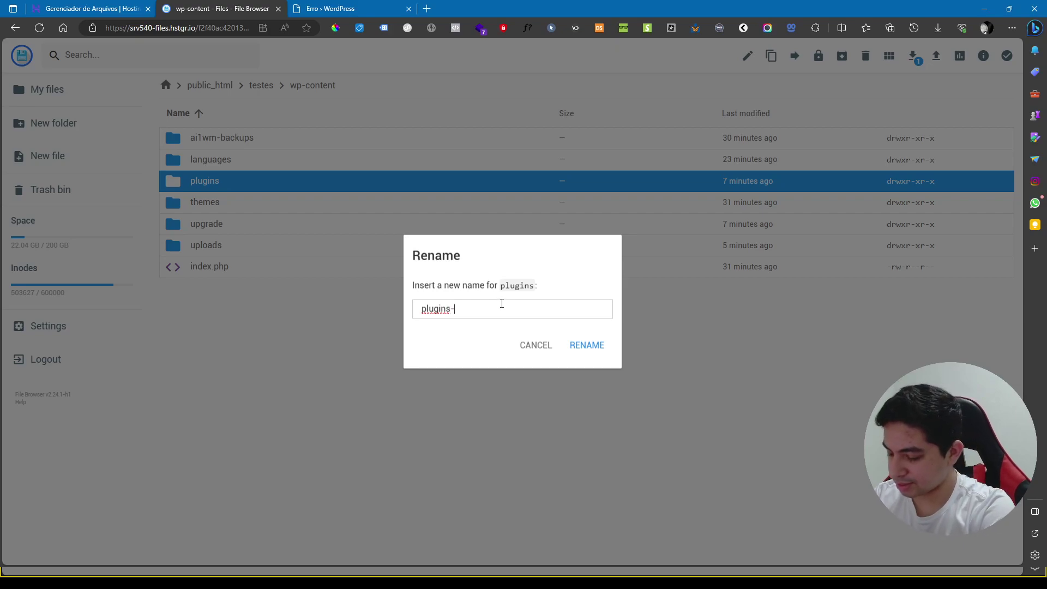
{"action": "type", "text": "-bk"}
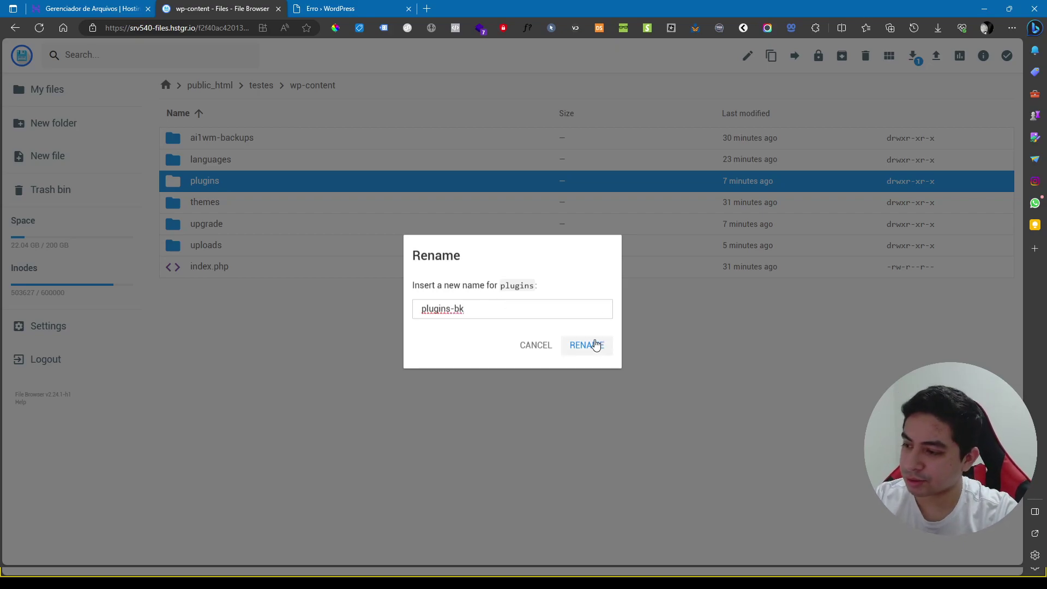
{"action": "type", "text": "p"}
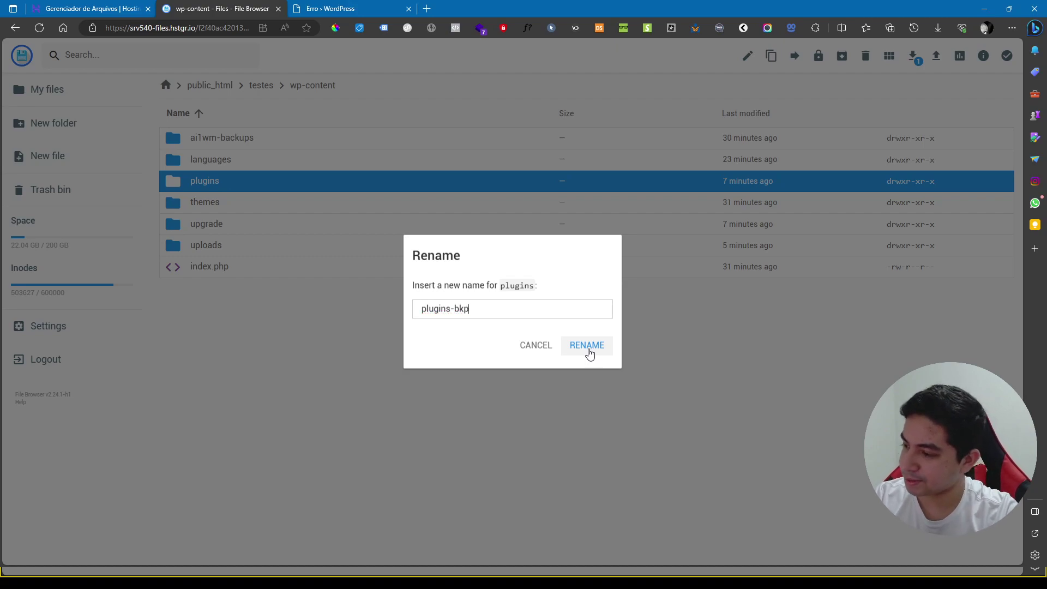
{"action": "left_click", "coordinate": [587, 350]}
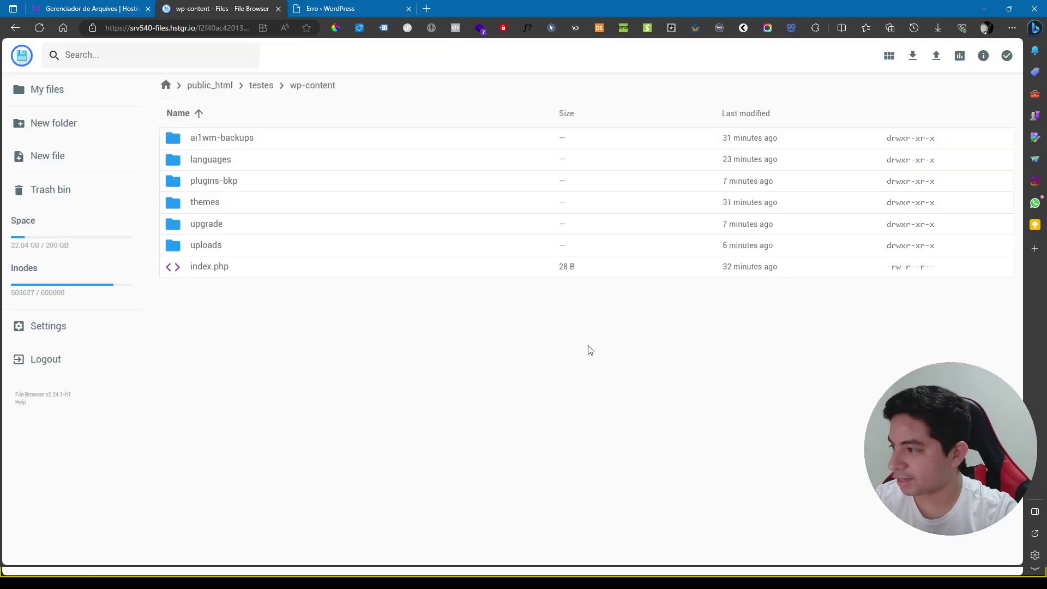
{"action": "left_click", "coordinate": [349, 8]}
{"action": "left_click", "coordinate": [61, 30]}
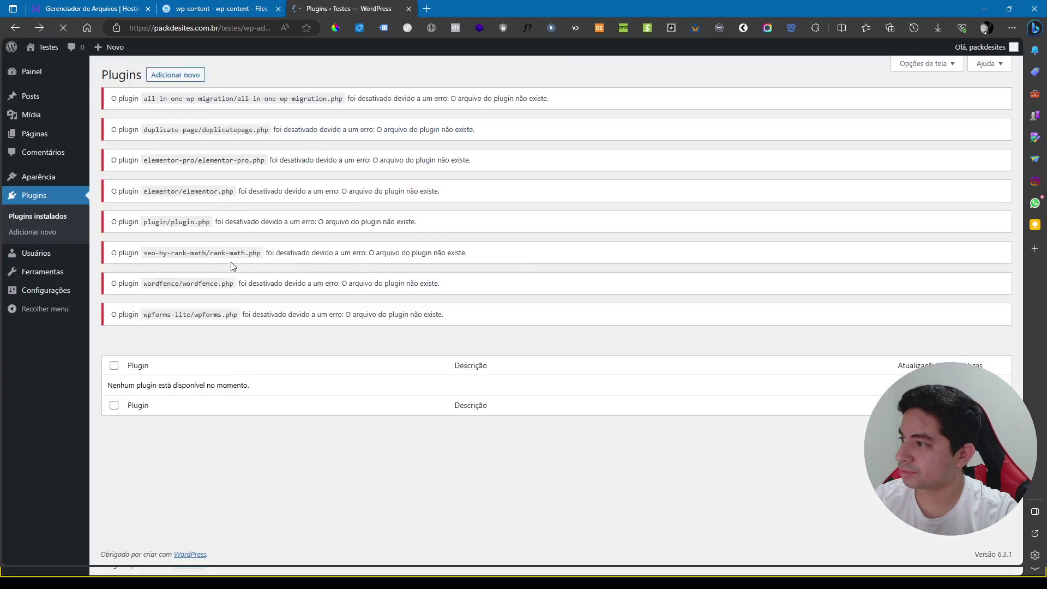
Step: Rename the plugins-bkp folder back to plugins and reload the WordPress plugins page
{"action": "left_click", "coordinate": [218, 8]}
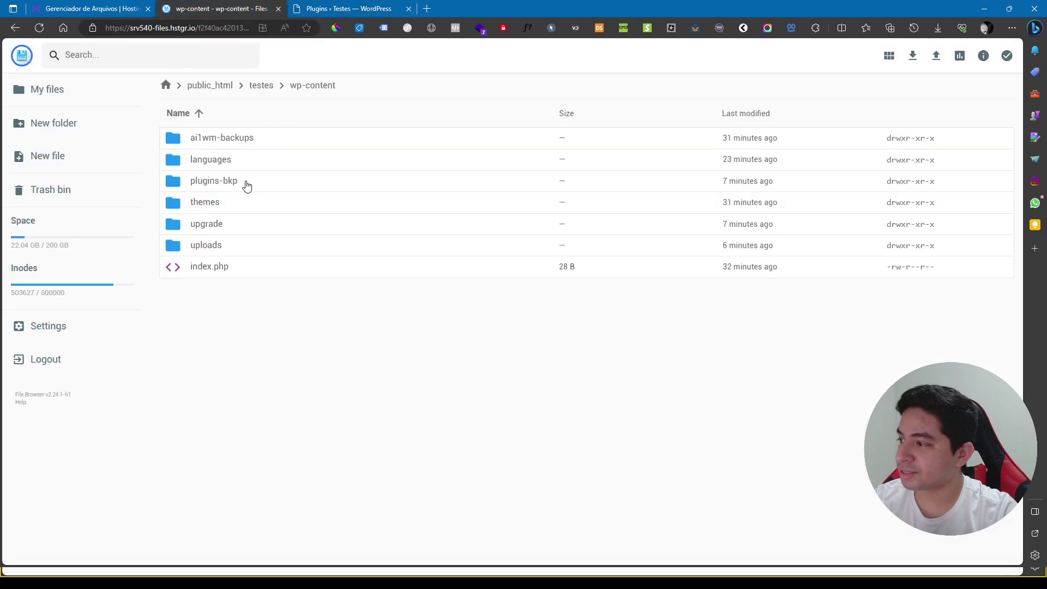
{"action": "right_click", "coordinate": [224, 181]}
{"action": "left_click", "coordinate": [263, 213]}
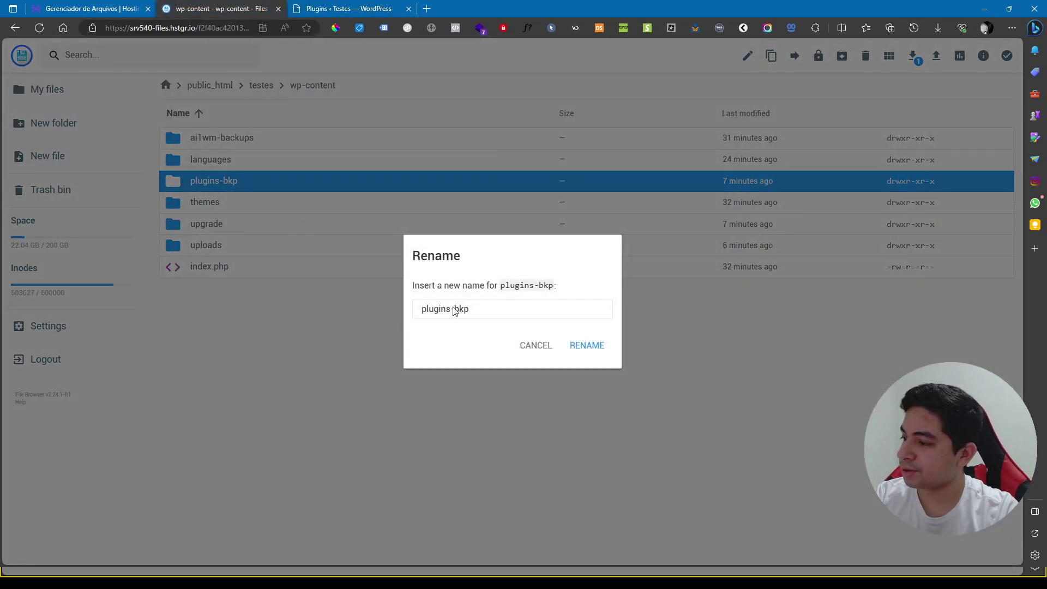
{"action": "key", "text": "BackSpace"}
{"action": "key", "text": "BackSpace"}
{"action": "key", "text": "BackSpace"}
{"action": "key", "text": "BackSpace"}
{"action": "left_click", "coordinate": [596, 355]}
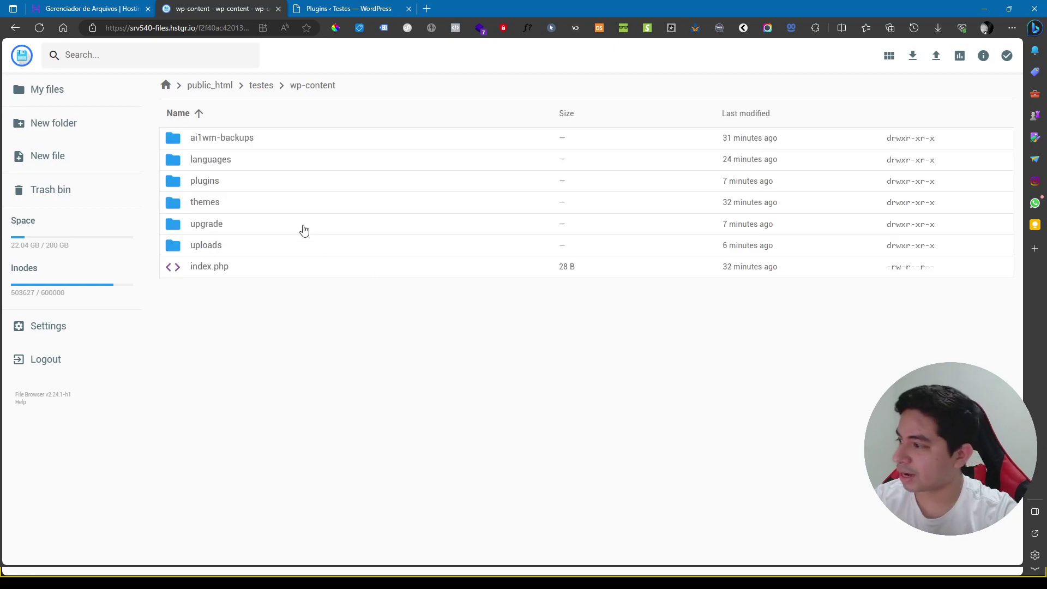
{"action": "left_click", "coordinate": [359, 7]}
{"action": "key", "text": "F5"}
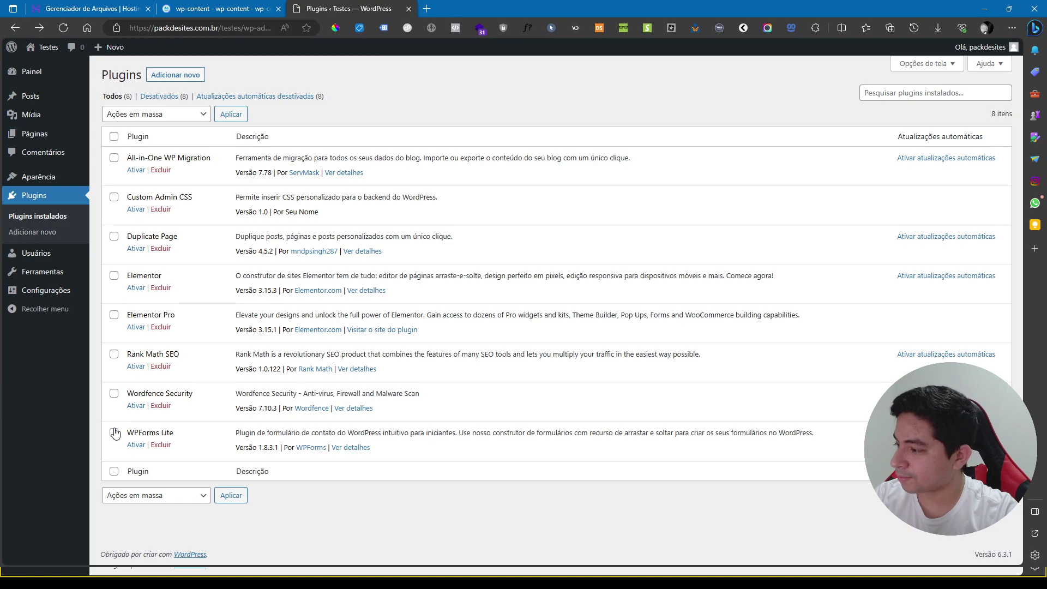
Step: Activate All-in-One WP Migration and Elementor, dismiss Elementor's setup wizard and return to the installed plugins list
{"action": "left_click", "coordinate": [137, 171]}
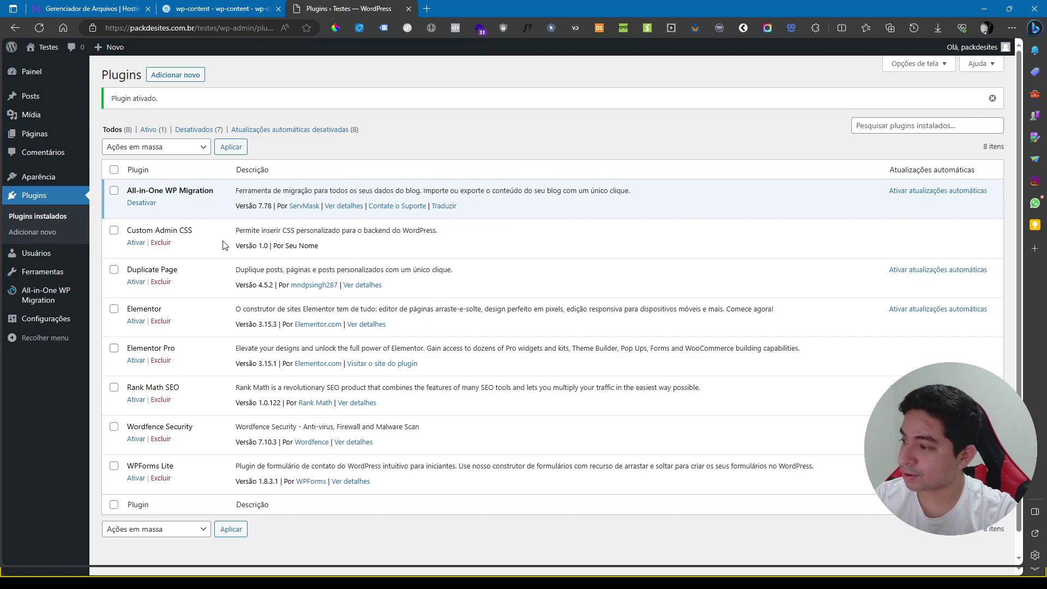
{"action": "scroll", "coordinate": [139, 257], "scroll_direction": "down", "scroll_amount": 1}
{"action": "left_click", "coordinate": [136, 298]}
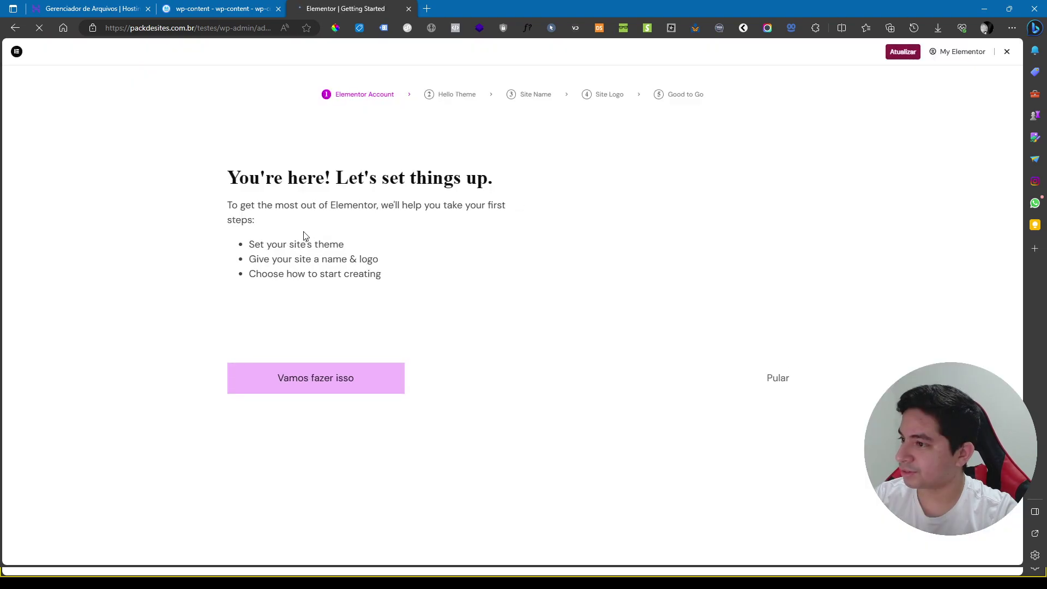
{"action": "left_click", "coordinate": [1007, 52]}
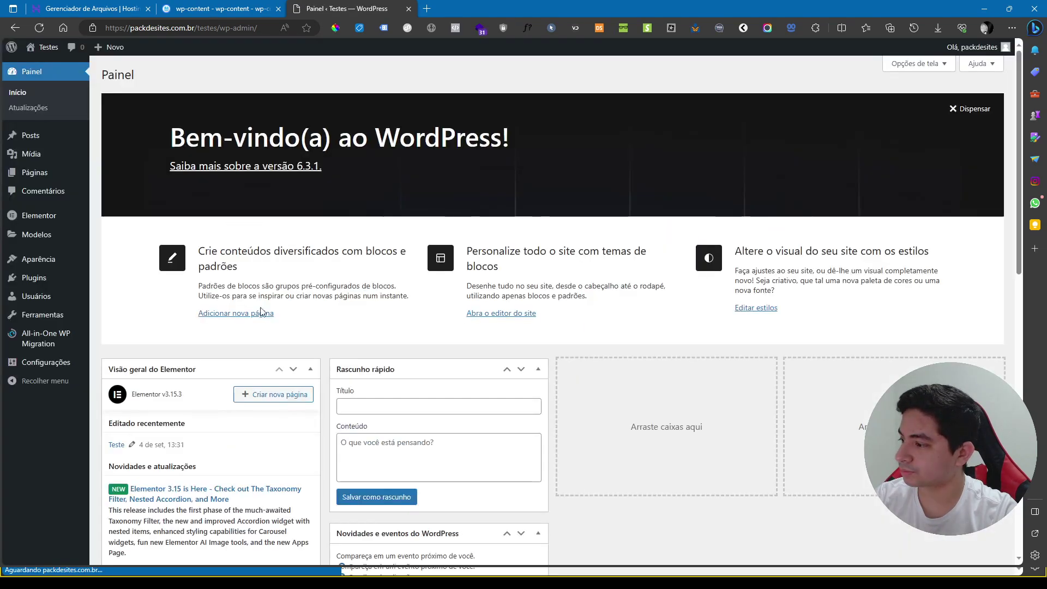
{"action": "mouse_move", "coordinate": [36, 279]}
{"action": "left_click", "coordinate": [103, 279]}
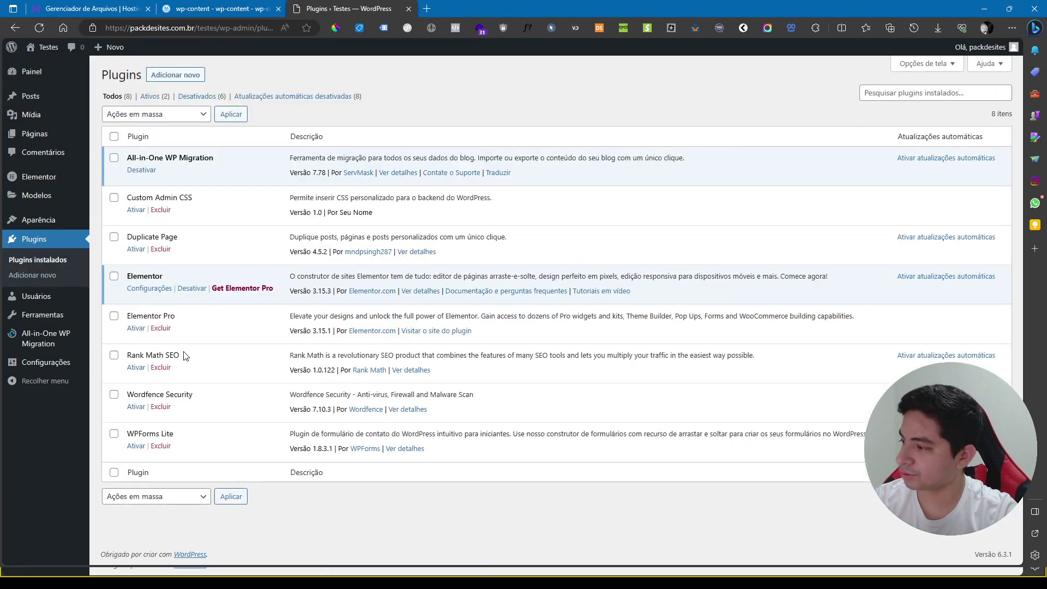
Step: Bulk-activate the Elementor Pro, Rank Math SEO and Wordfence Security plugins
{"action": "left_click", "coordinate": [113, 316]}
{"action": "left_click", "coordinate": [114, 355]}
{"action": "left_click", "coordinate": [114, 395]}
{"action": "left_click", "coordinate": [147, 497]}
{"action": "left_click", "coordinate": [133, 437]}
{"action": "left_click", "coordinate": [167, 499]}
{"action": "left_click", "coordinate": [158, 429]}
{"action": "left_click", "coordinate": [231, 496]}
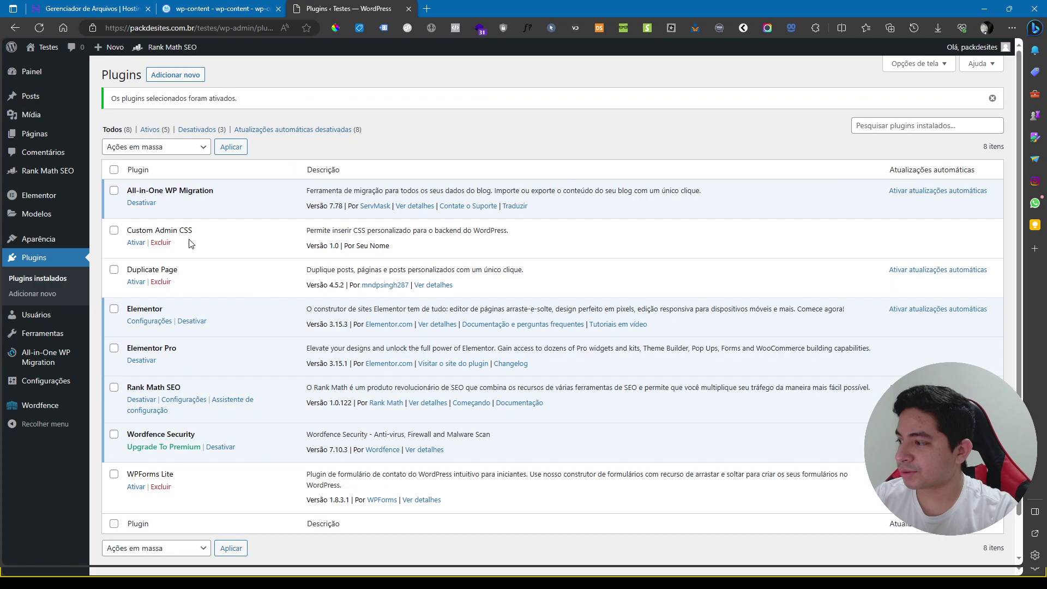
{"action": "left_click_drag", "start_coordinate": [414, 249], "coordinate": [128, 231]}
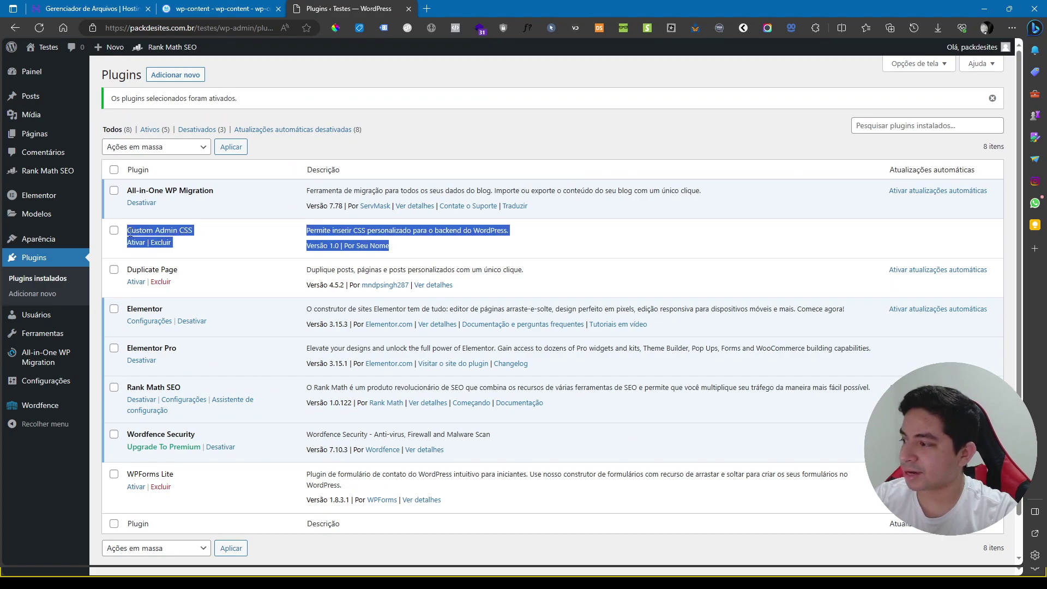
{"action": "left_click", "coordinate": [253, 240]}
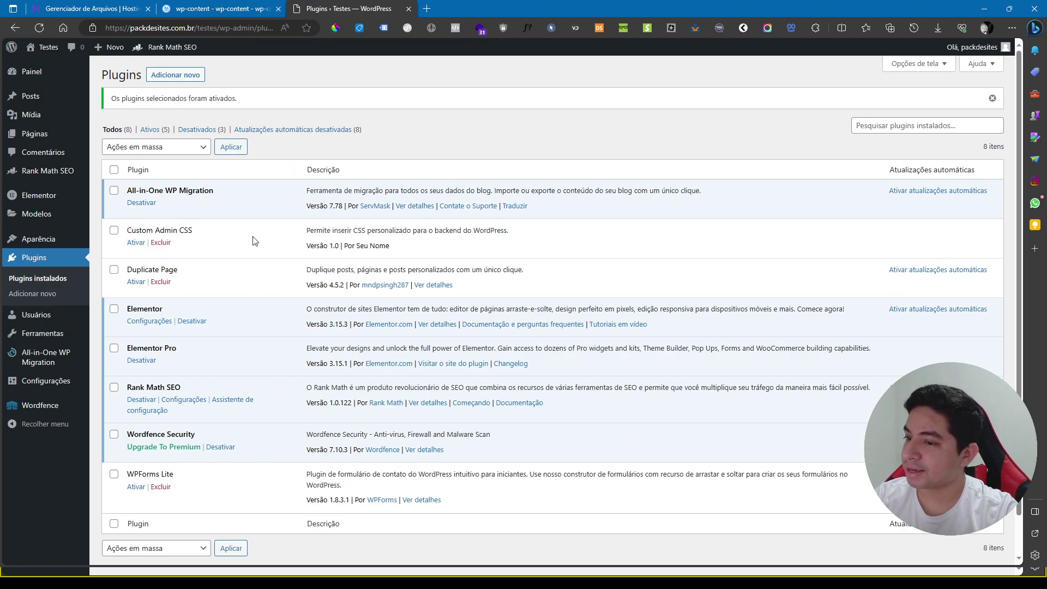
{"action": "left_click_drag", "start_coordinate": [127, 230], "coordinate": [206, 235]}
{"action": "left_click", "coordinate": [210, 237]}
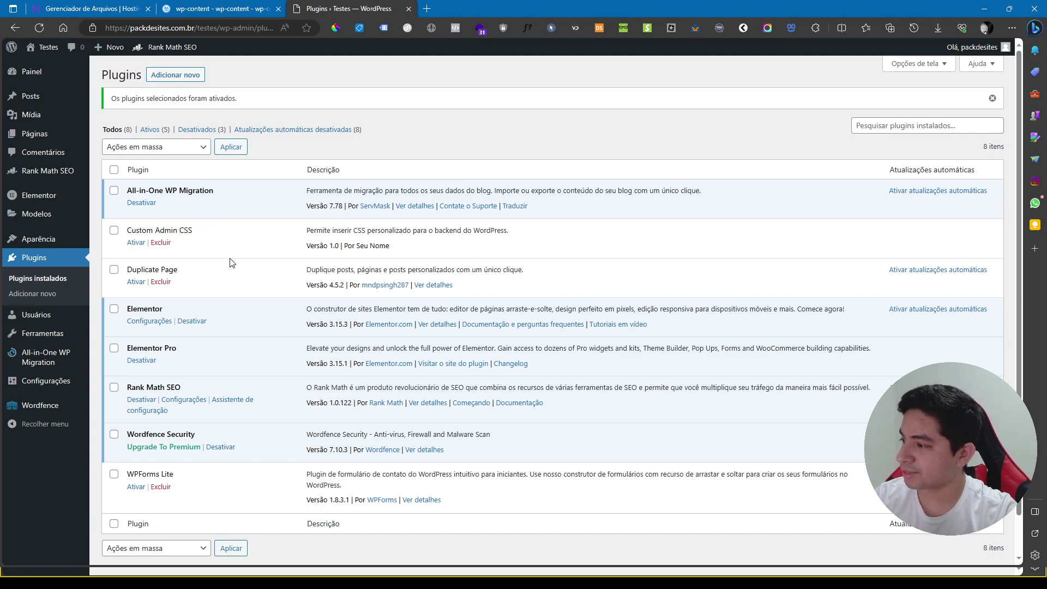
Step: Try to activate the Custom Admin CSS plugin and read the resulting notice
{"action": "left_click", "coordinate": [136, 242]}
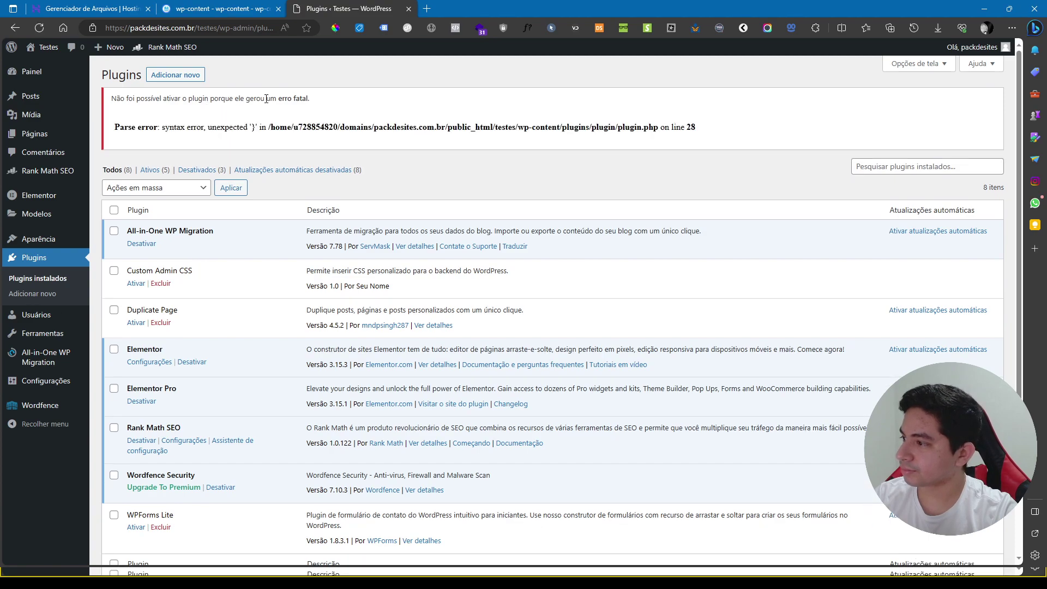
{"action": "left_click_drag", "start_coordinate": [155, 97], "coordinate": [315, 108]}
{"action": "left_click_drag", "start_coordinate": [553, 143], "coordinate": [600, 145]}
{"action": "left_click", "coordinate": [666, 145]}
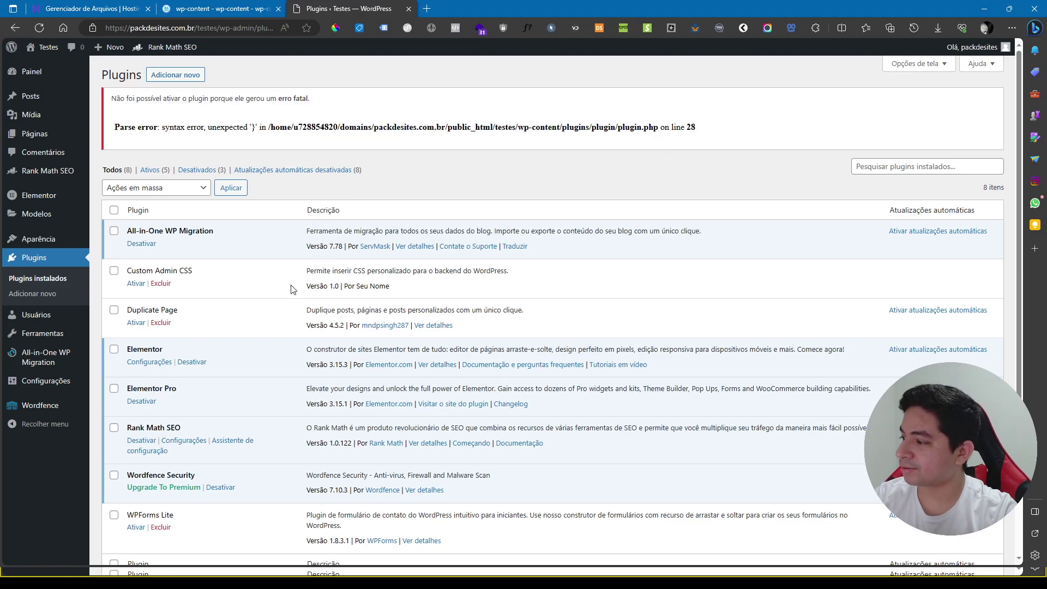
Step: Bulk-activate the Duplicate Page and WPForms Lite plugins
{"action": "scroll", "coordinate": [303, 279], "scroll_direction": "down", "scroll_amount": 2}
{"action": "left_click", "coordinate": [114, 309]}
{"action": "left_click", "coordinate": [114, 515]}
{"action": "left_click", "coordinate": [171, 511]}
{"action": "left_click", "coordinate": [135, 441]}
{"action": "left_click", "coordinate": [231, 506]}
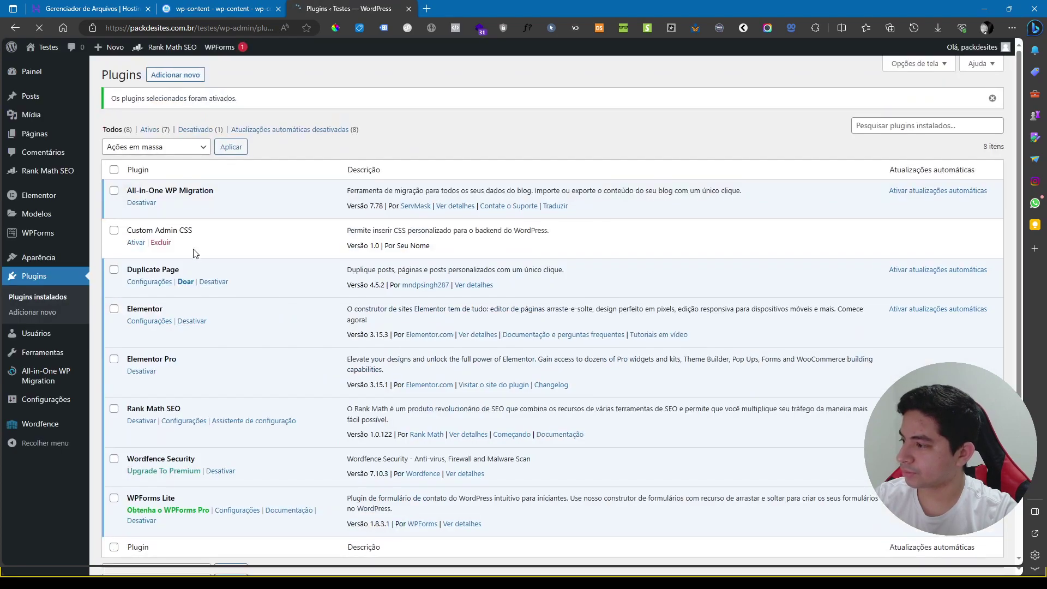
Step: Try again to activate Custom Admin CSS and examine the error's file path and line number
{"action": "left_click", "coordinate": [135, 243]}
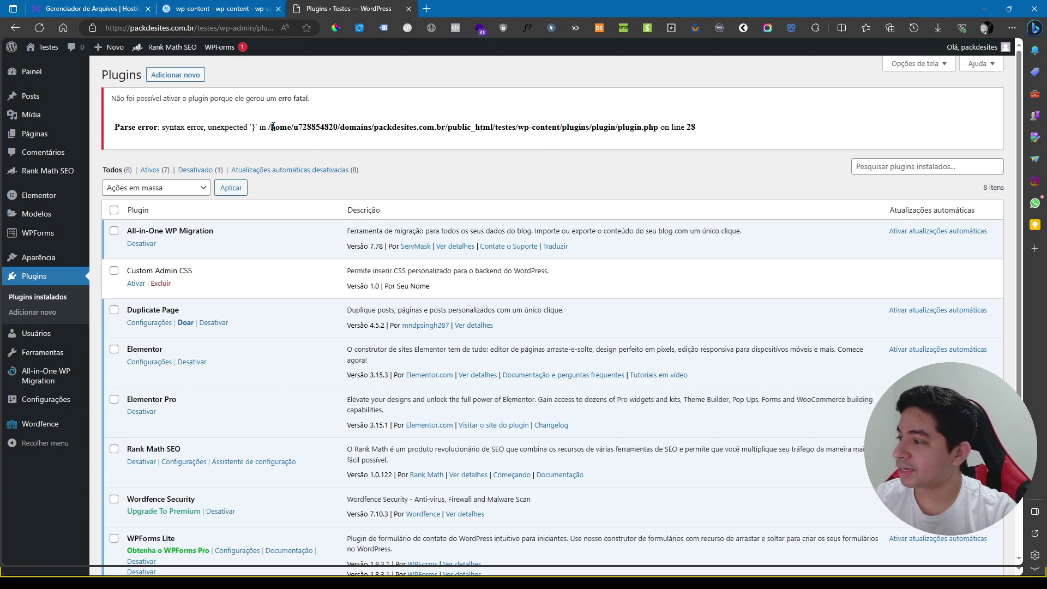
{"action": "left_click_drag", "start_coordinate": [119, 126], "coordinate": [712, 137]}
{"action": "left_click", "coordinate": [670, 147]}
{"action": "left_click", "coordinate": [606, 141]}
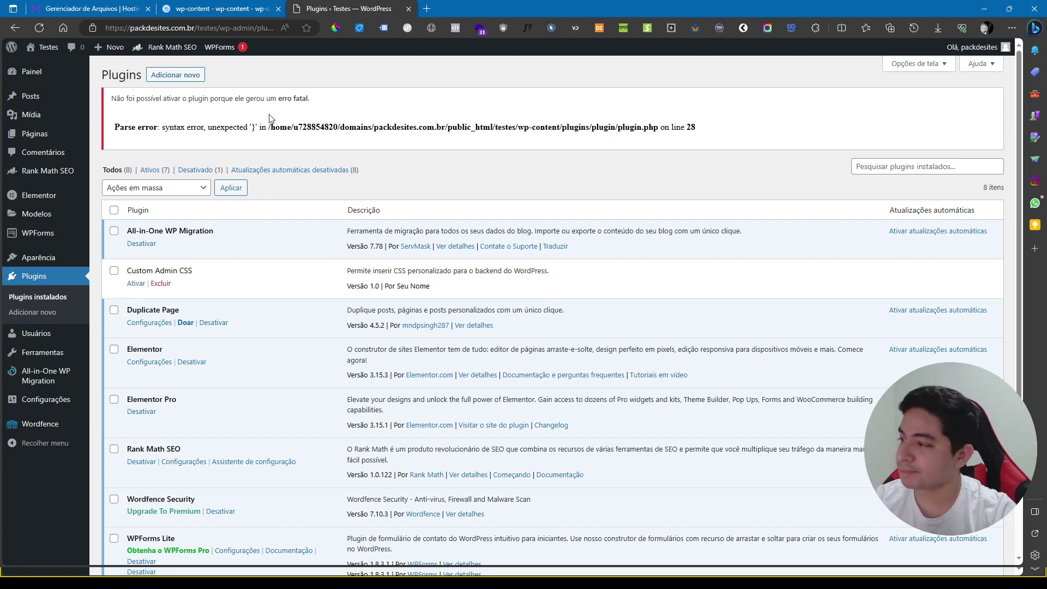
{"action": "mouse_move", "coordinate": [705, 134]}
{"action": "left_mouse_down"}
{"action": "mouse_move", "coordinate": [114, 131]}
{"action": "mouse_move", "coordinate": [693, 147]}
{"action": "left_mouse_up"}
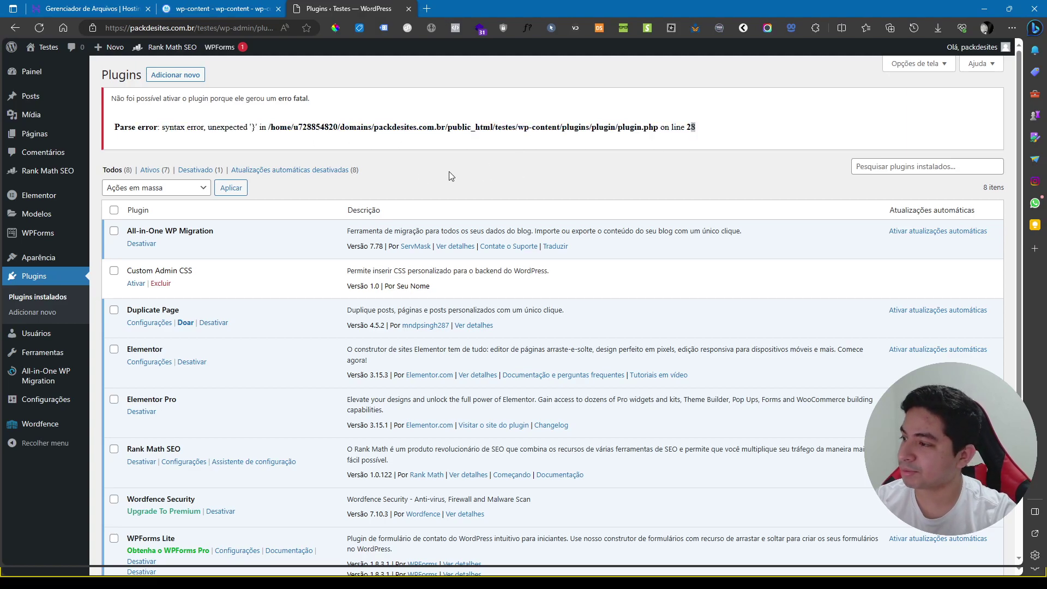
Step: In the Hostinger file browser, open plugin.php from the wp-content/plugins/plugin folder for editing
{"action": "left_click", "coordinate": [221, 8]}
{"action": "double_click", "coordinate": [221, 183]}
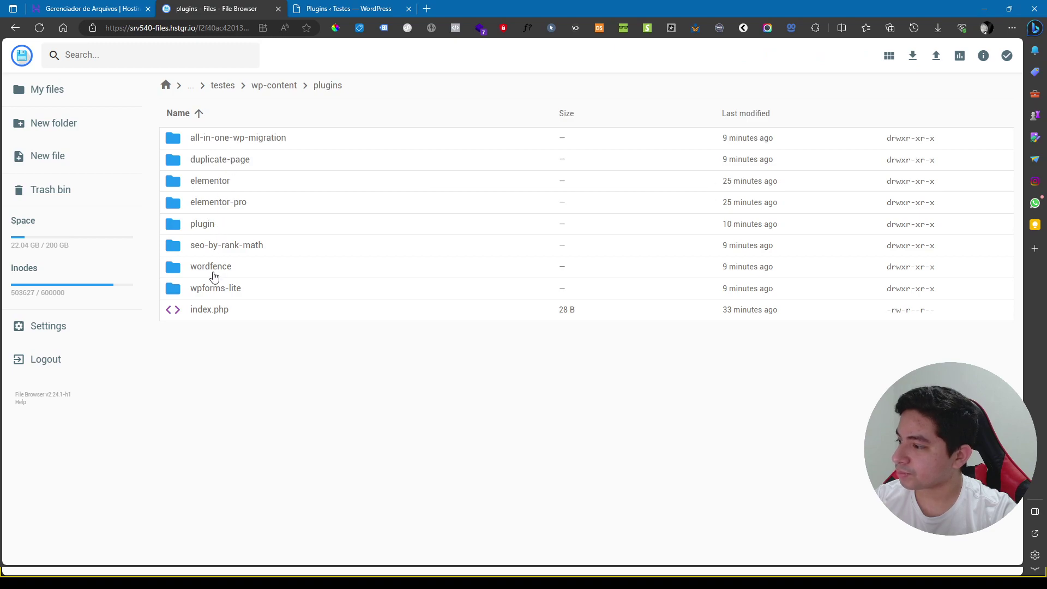
{"action": "left_click", "coordinate": [239, 230]}
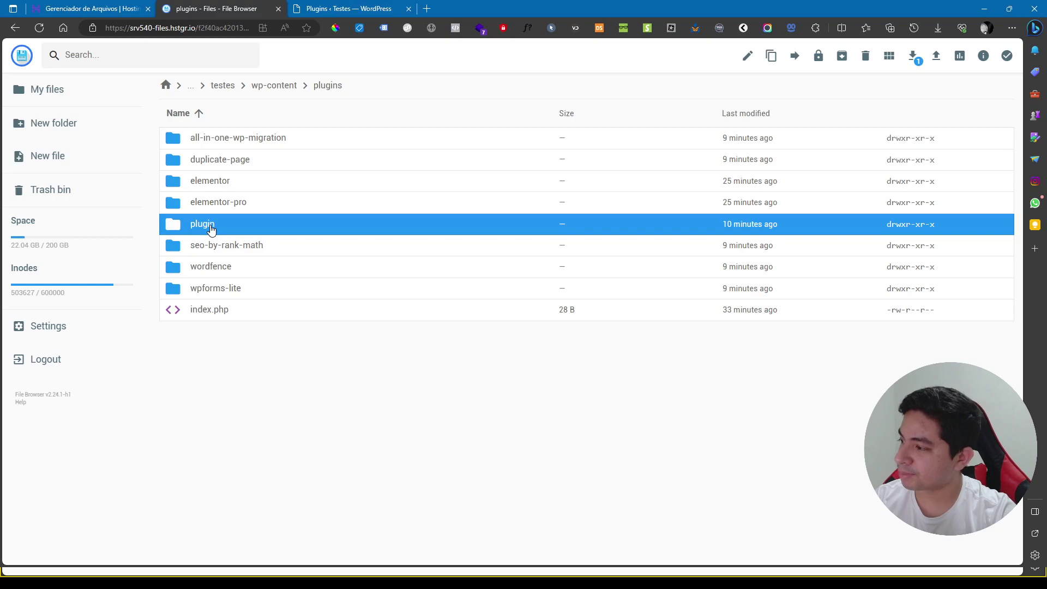
{"action": "double_click", "coordinate": [212, 229]}
{"action": "left_click", "coordinate": [221, 142]}
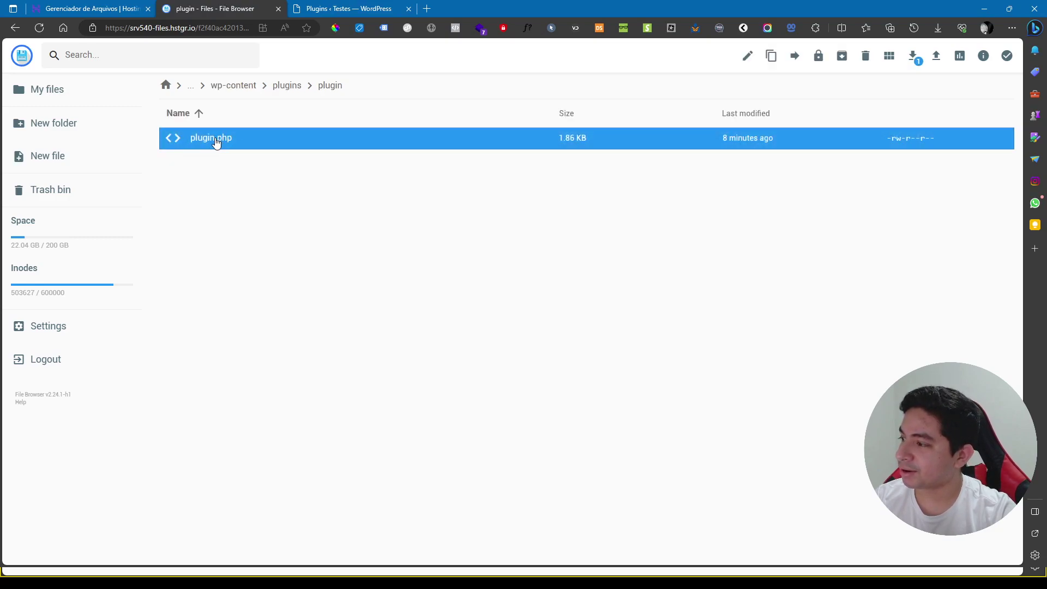
{"action": "right_click", "coordinate": [214, 142]}
{"action": "left_click", "coordinate": [240, 175]}
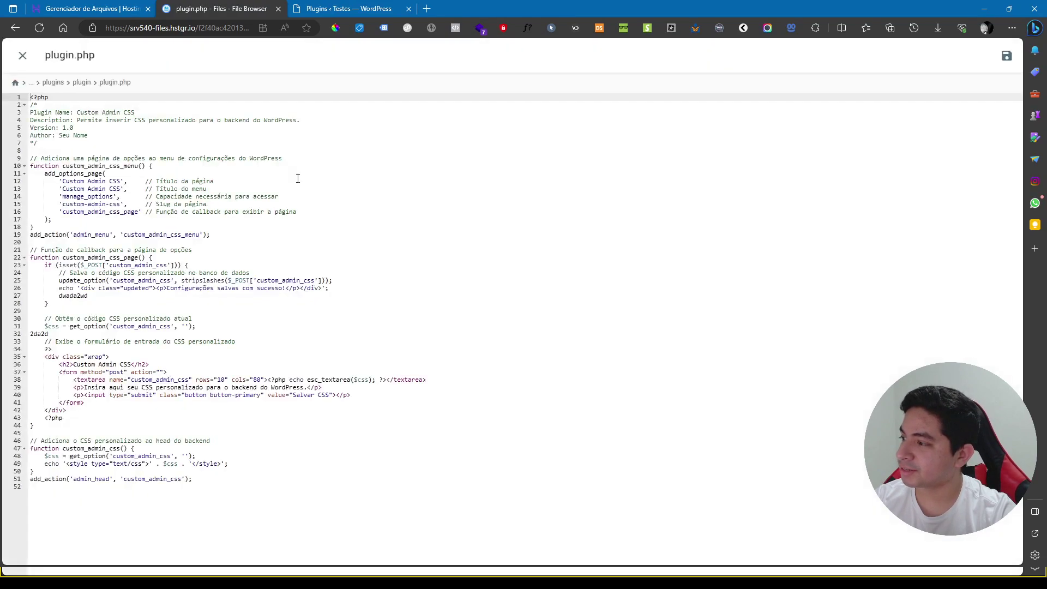
Step: Compare the error marked on line 28 of plugin.php with the parse error on the WordPress plugins page
{"action": "mouse_move", "coordinate": [7, 306]}
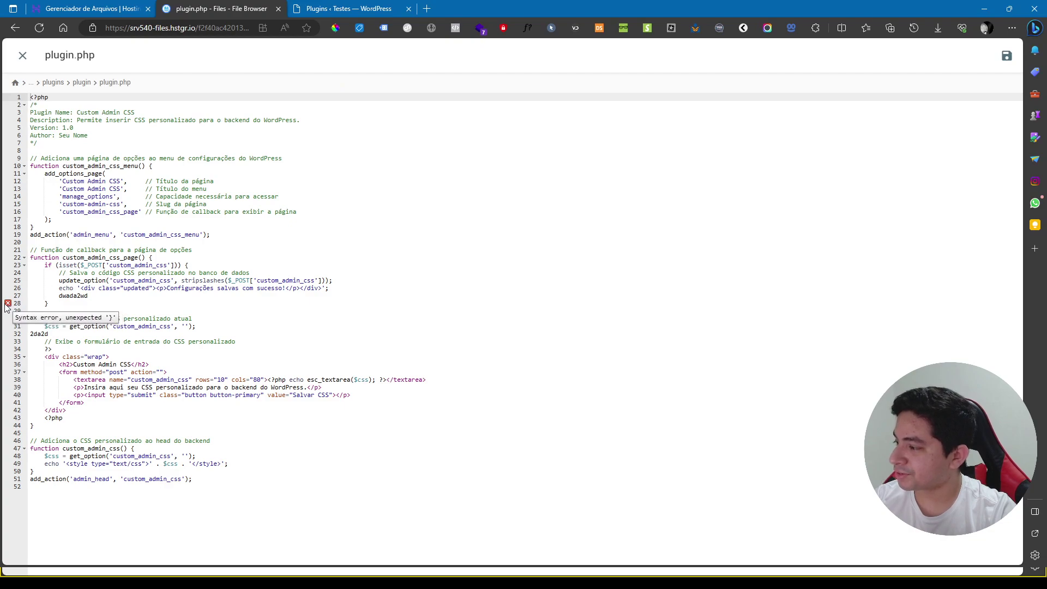
{"action": "key", "text": "ctrl+Tab"}
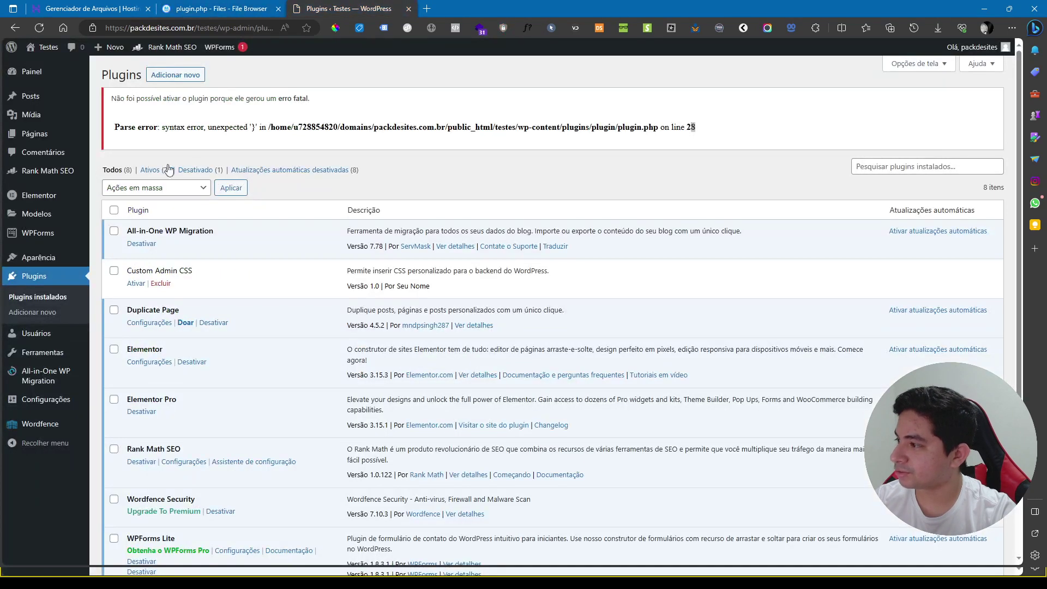
{"action": "left_click_drag", "start_coordinate": [160, 127], "coordinate": [252, 127]}
{"action": "left_click", "coordinate": [248, 9]}
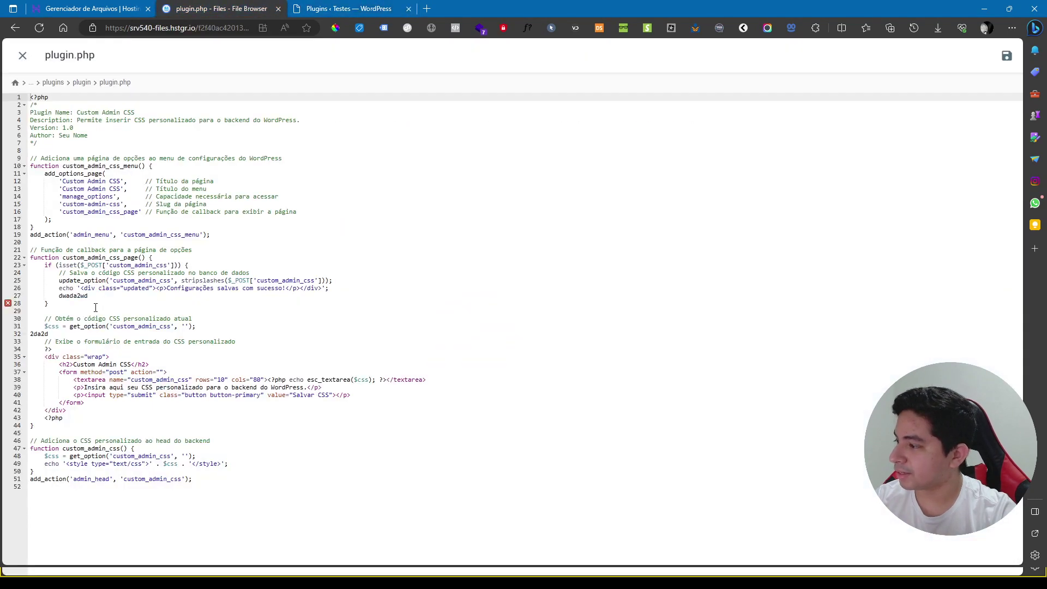
Step: Delete the stray lines "dwada2wd" and "2da2d" from plugin.php and save the file
{"action": "left_click", "coordinate": [94, 295]}
{"action": "key", "text": "shift+Home"}
{"action": "key", "text": "shift+Home"}
{"action": "key", "text": "BackSpace"}
{"action": "key", "text": "BackSpace"}
{"action": "left_click", "coordinate": [49, 333]}
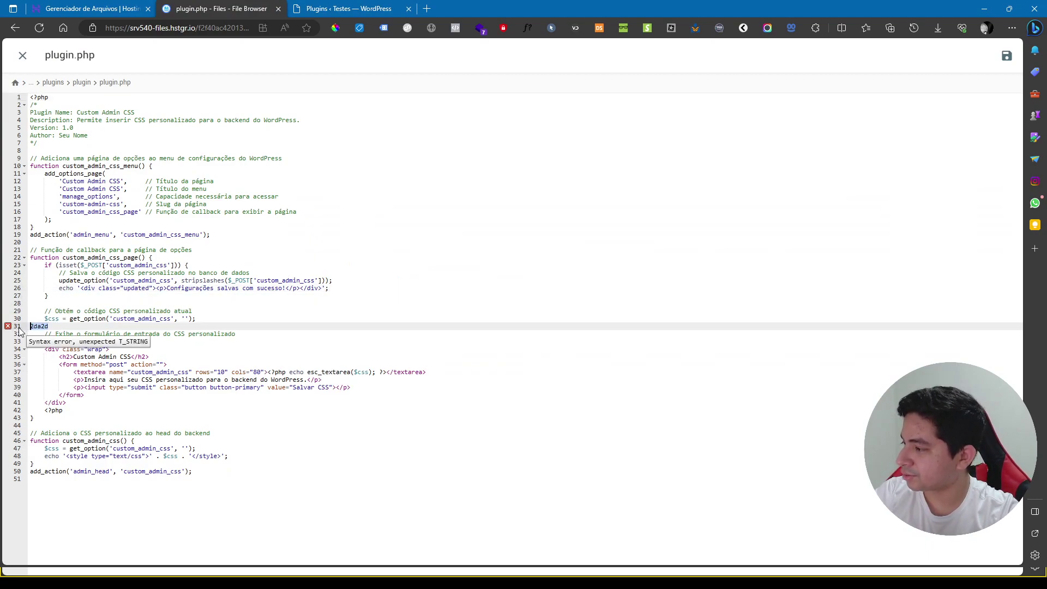
{"action": "key", "text": "BackSpace"}
{"action": "key", "text": "BackSpace"}
{"action": "key", "text": "BackSpace"}
{"action": "key", "text": "BackSpace"}
{"action": "key", "text": "BackSpace"}
{"action": "key", "text": "BackSpace"}
{"action": "left_click", "coordinate": [1006, 56]}
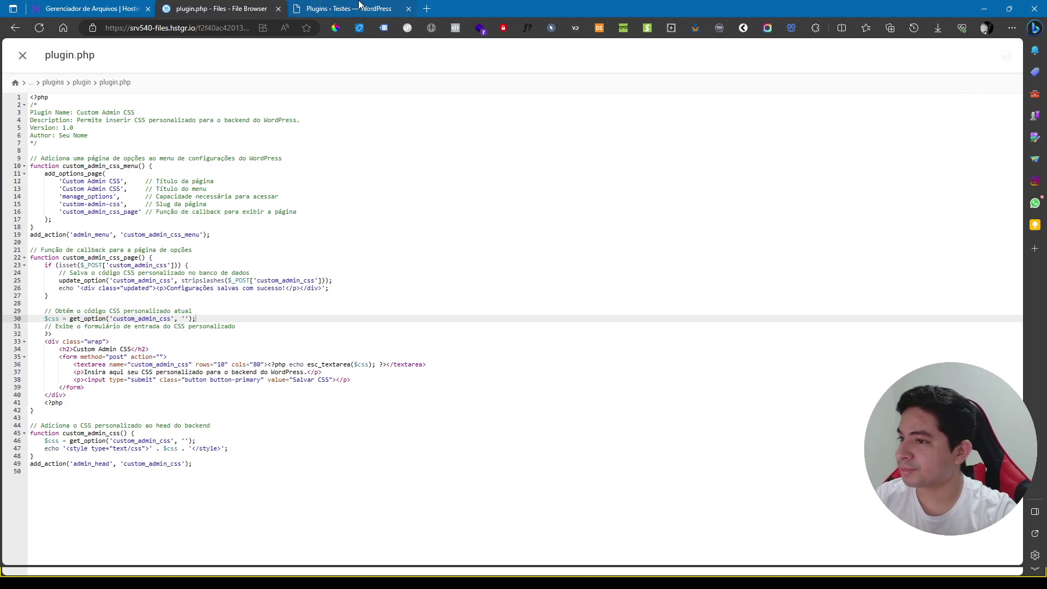
Step: Activate the Custom Admin CSS plugin on the WordPress plugins page
{"action": "left_click", "coordinate": [373, 8]}
{"action": "left_click", "coordinate": [135, 283]}
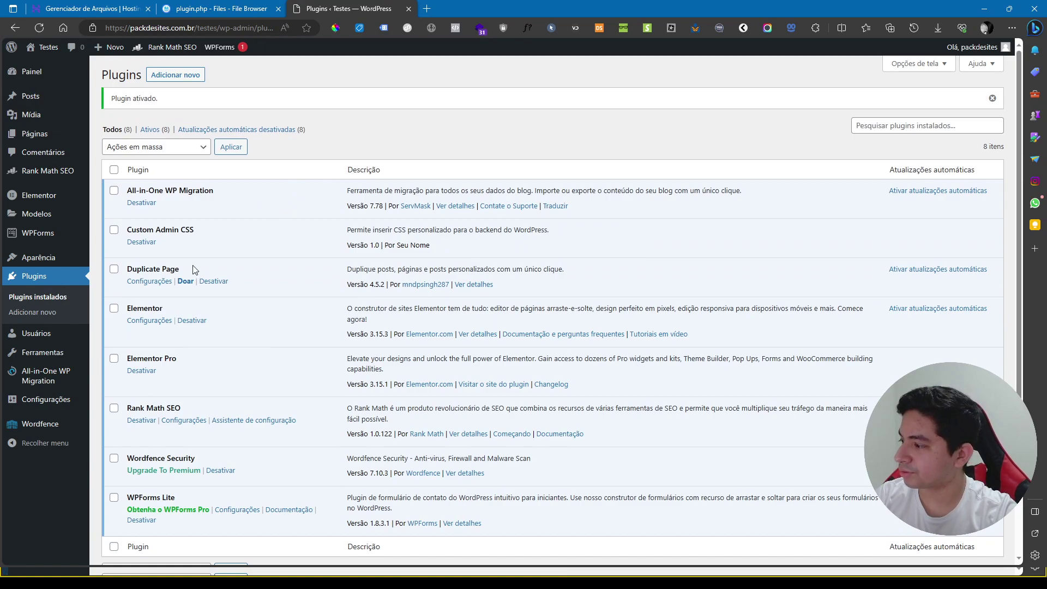
Step: Add the invalid line "dawdawdaw" below the echo statement in plugin.php, save it and reload the WordPress plugins page
{"action": "left_click", "coordinate": [184, 7]}
{"action": "left_click", "coordinate": [352, 284]}
{"action": "key", "text": "Return"}
{"action": "type", "text": "dawdawdaw"}
{"action": "left_click", "coordinate": [1006, 55]}
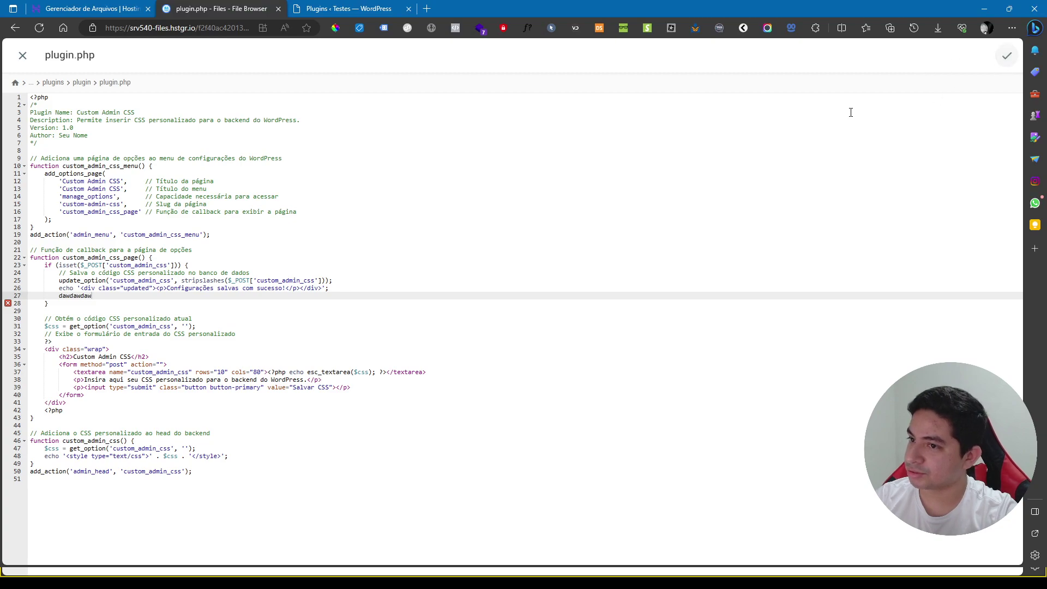
{"action": "left_click", "coordinate": [316, 6]}
{"action": "left_click", "coordinate": [38, 27]}
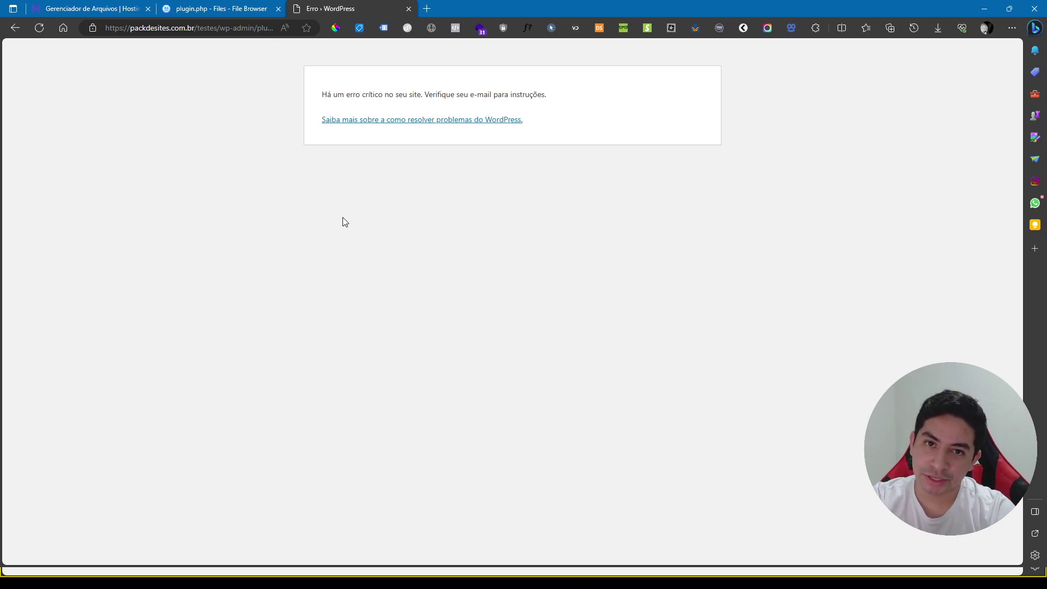
Step: Remove the "dawdawdaw" line from plugin.php, save the file and reload the WordPress plugins page
{"action": "left_click", "coordinate": [260, 5]}
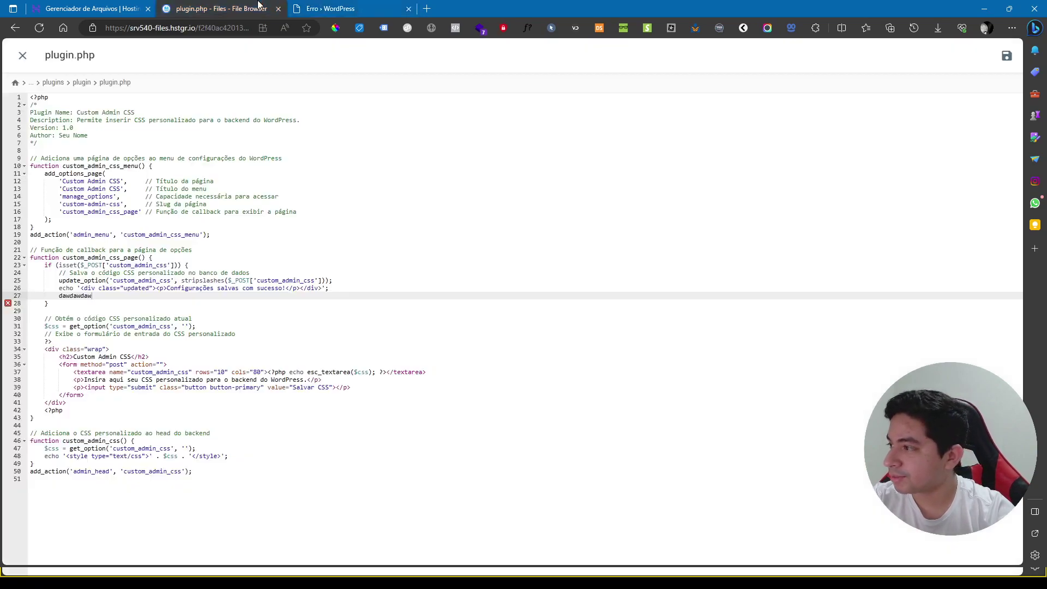
{"action": "key", "text": "shift+Home"}
{"action": "key", "text": "shift+Home"}
{"action": "key", "text": "BackSpace"}
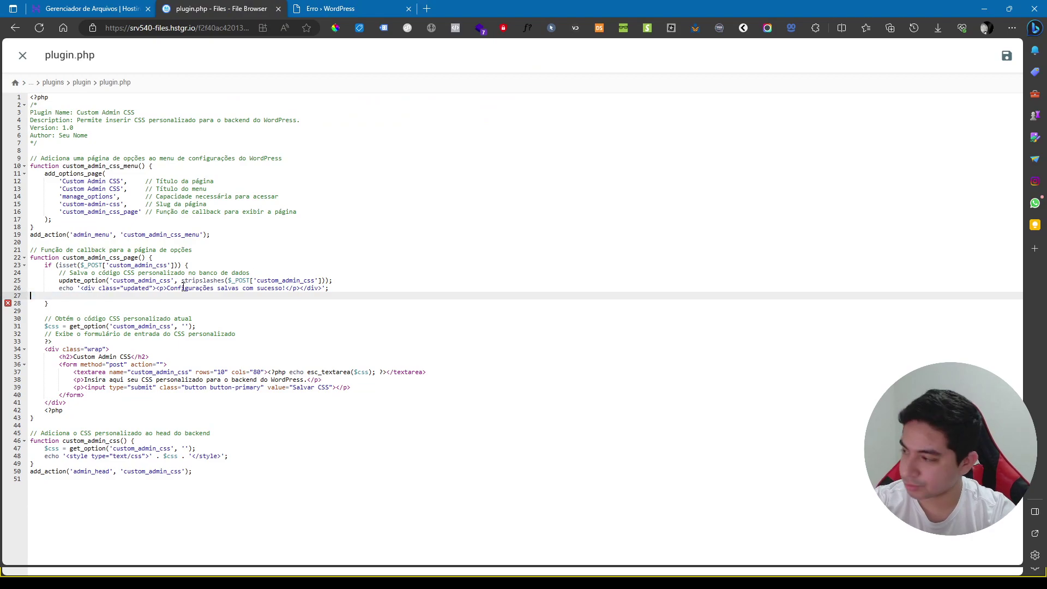
{"action": "key", "text": "BackSpace"}
{"action": "left_click", "coordinate": [1007, 57]}
{"action": "left_click", "coordinate": [344, 7]}
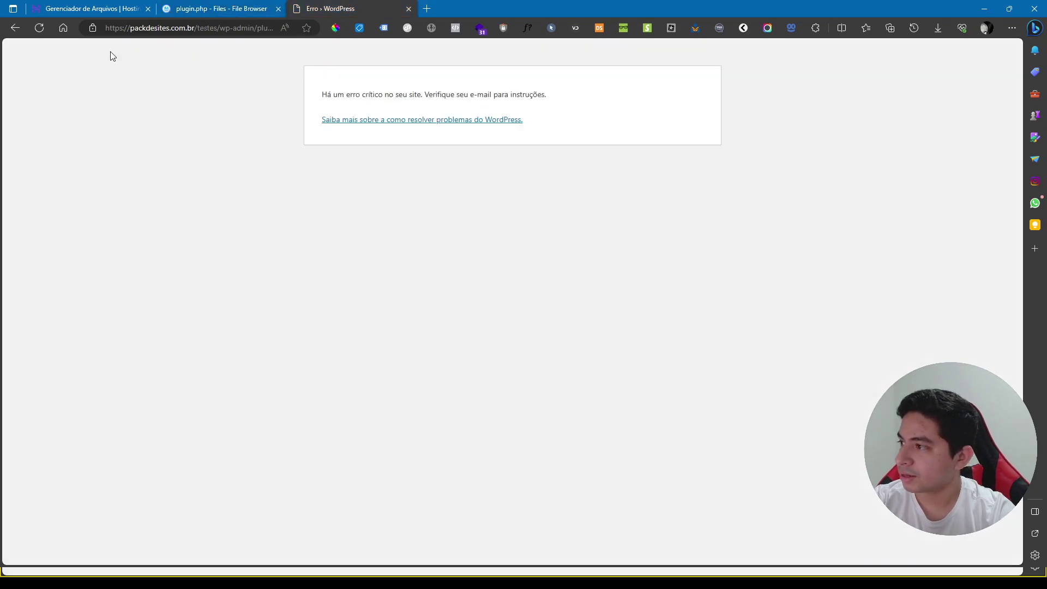
{"action": "left_click", "coordinate": [43, 25]}
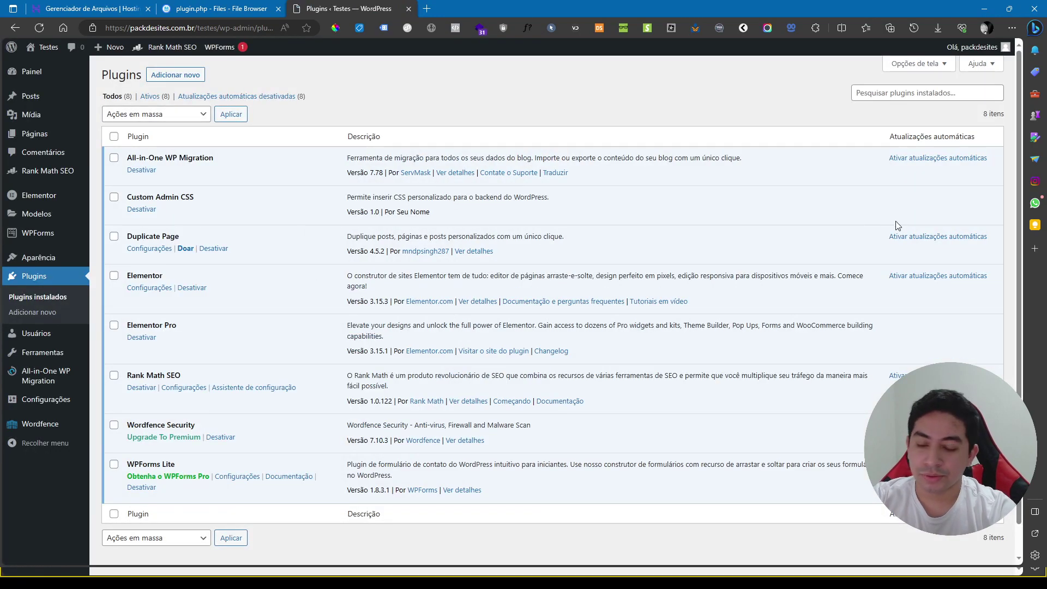
Step: Enable automatic updates for All-in-One WP Migration, Duplicate Page, Elementor, Rank Math SEO, Wordfence Security and WPForms Lite
{"action": "left_click_drag", "start_coordinate": [888, 140], "coordinate": [985, 141]}
{"action": "left_click", "coordinate": [883, 137]}
{"action": "scroll", "coordinate": [925, 158], "scroll_direction": "down", "scroll_amount": 1}
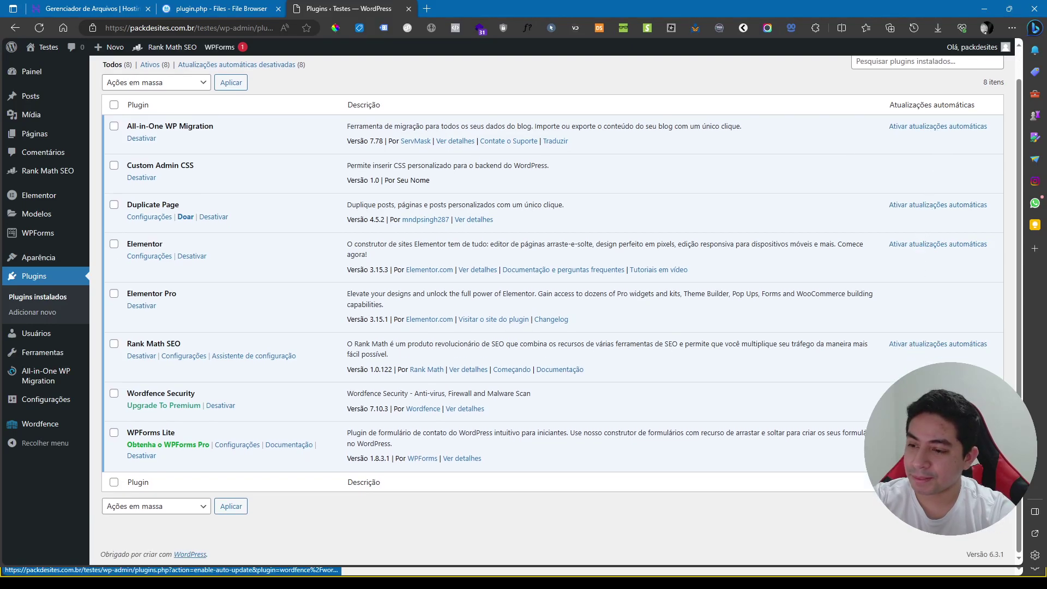
{"action": "left_click", "coordinate": [936, 127]}
{"action": "left_click", "coordinate": [913, 205]}
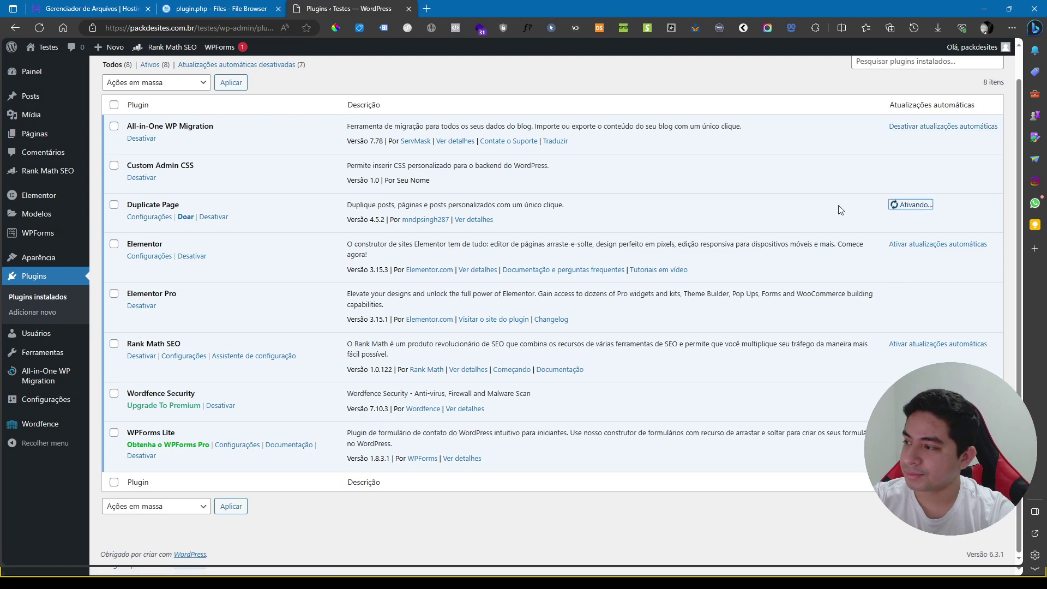
{"action": "left_click", "coordinate": [908, 244]}
{"action": "left_click", "coordinate": [908, 344]}
{"action": "left_click", "coordinate": [916, 394]}
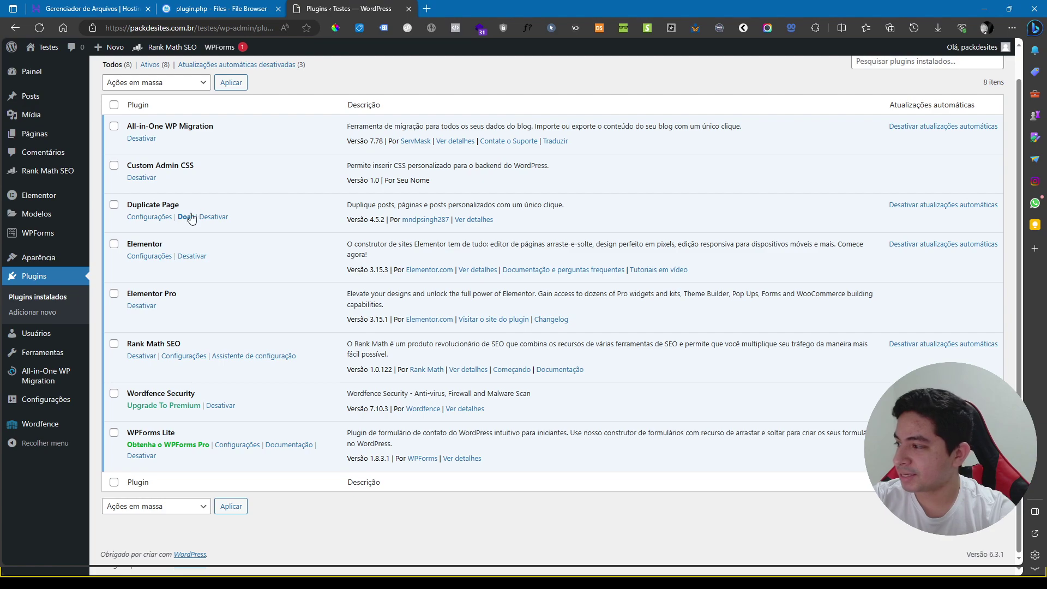
Step: Disable automatic updates again for every plugin that has them enabled, from All-in-One WP Migration to WPForms Lite
{"action": "left_click_drag", "start_coordinate": [126, 205], "coordinate": [1000, 226]}
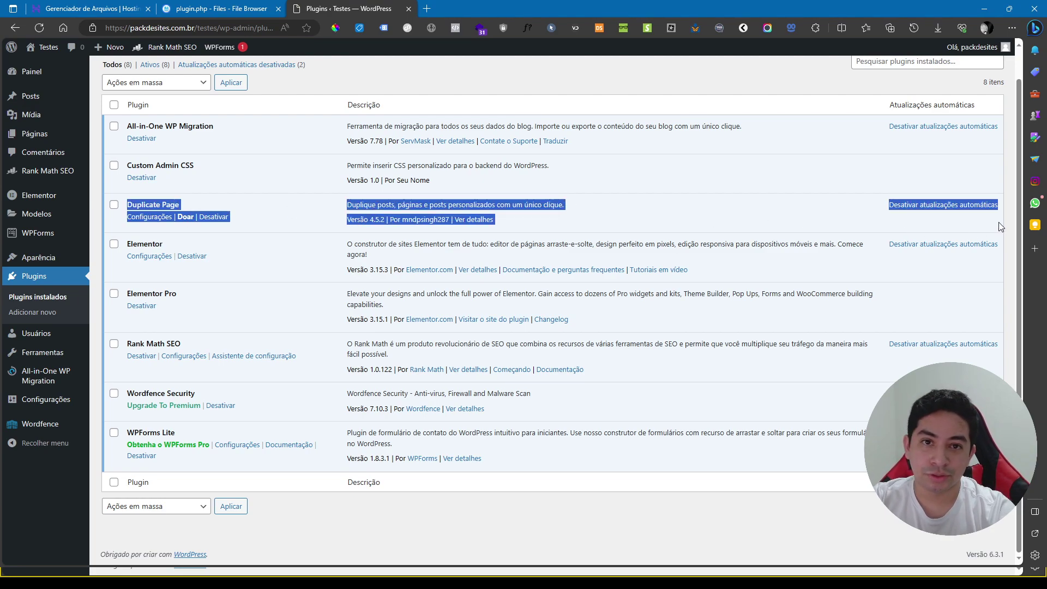
{"action": "left_click", "coordinate": [787, 216]}
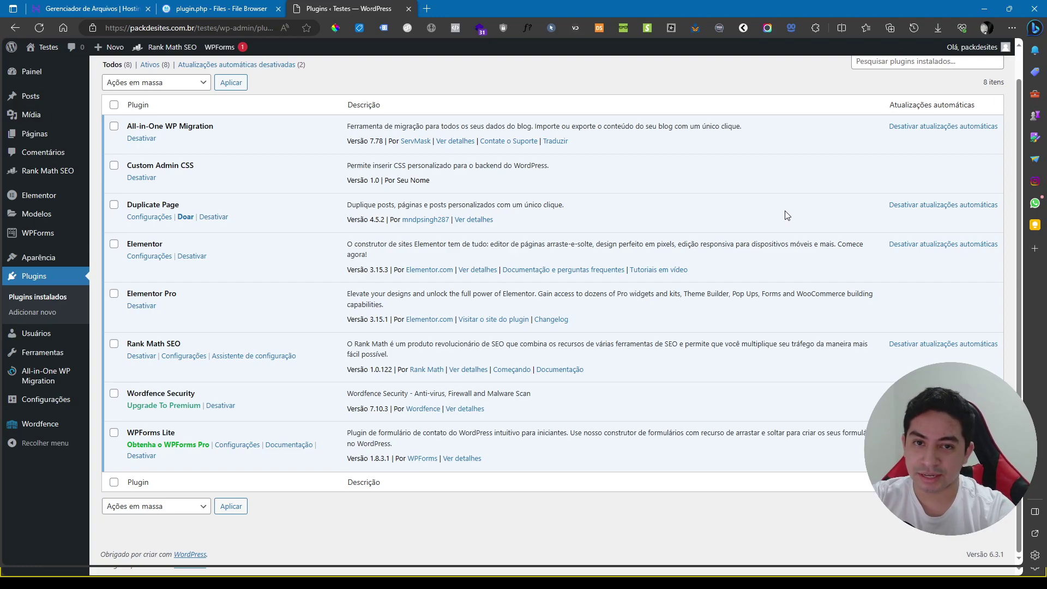
{"action": "left_click", "coordinate": [901, 205]}
{"action": "left_click", "coordinate": [909, 245]}
{"action": "left_click", "coordinate": [914, 127]}
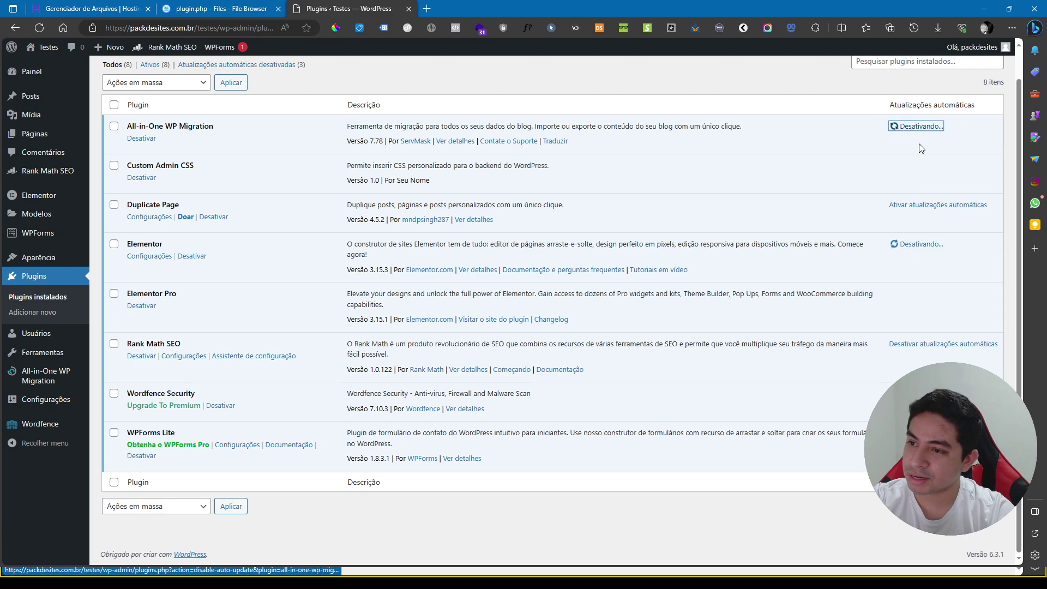
{"action": "left_click", "coordinate": [908, 344]}
{"action": "left_click", "coordinate": [910, 394]}
{"action": "left_click", "coordinate": [909, 434]}
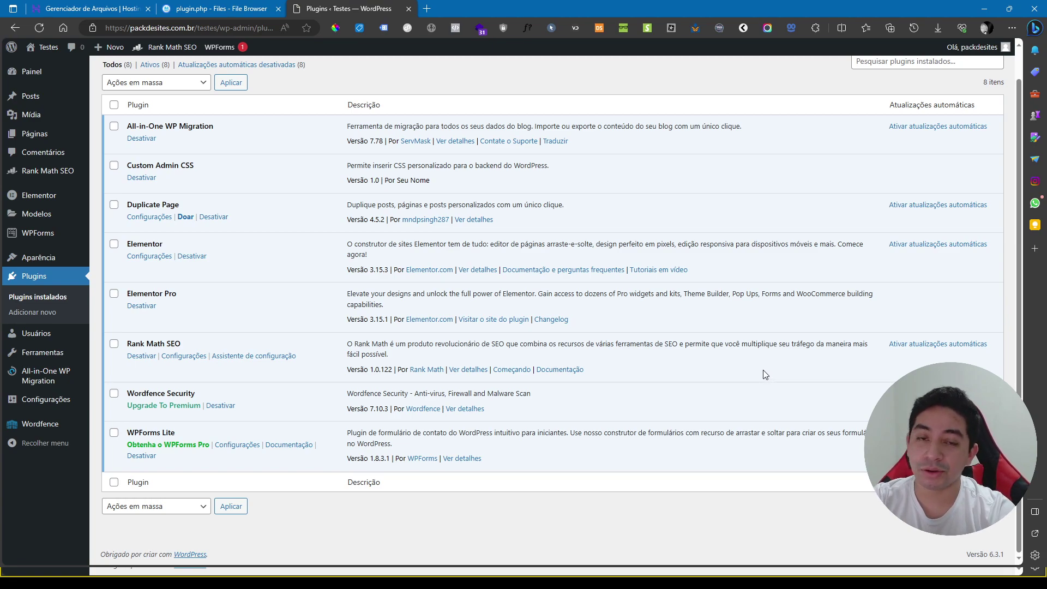
Step: Enable automatic updates for the Wordfence Security plugin only
{"action": "left_click_drag", "start_coordinate": [133, 397], "coordinate": [206, 398]}
{"action": "left_click", "coordinate": [326, 405]}
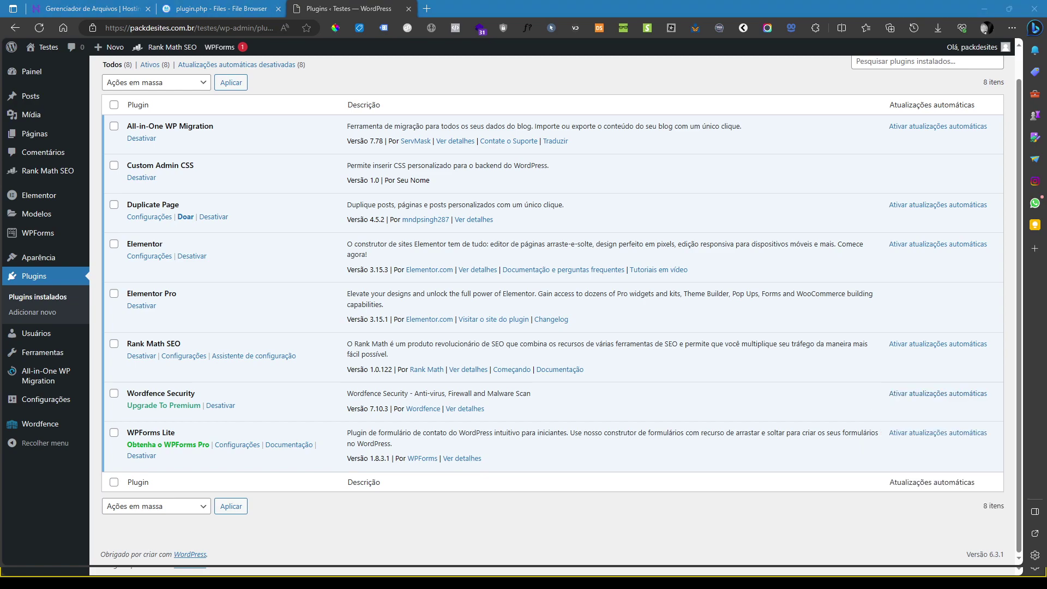
{"action": "left_click", "coordinate": [906, 393]}
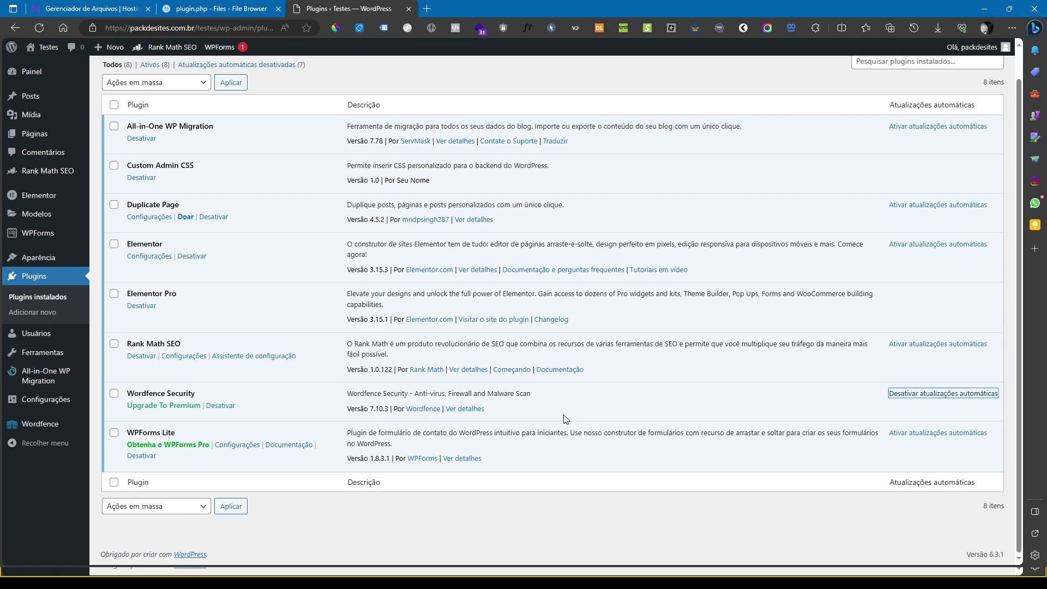
{"action": "left_click", "coordinate": [528, 417]}
{"action": "left_click_drag", "start_coordinate": [529, 416], "coordinate": [147, 403]}
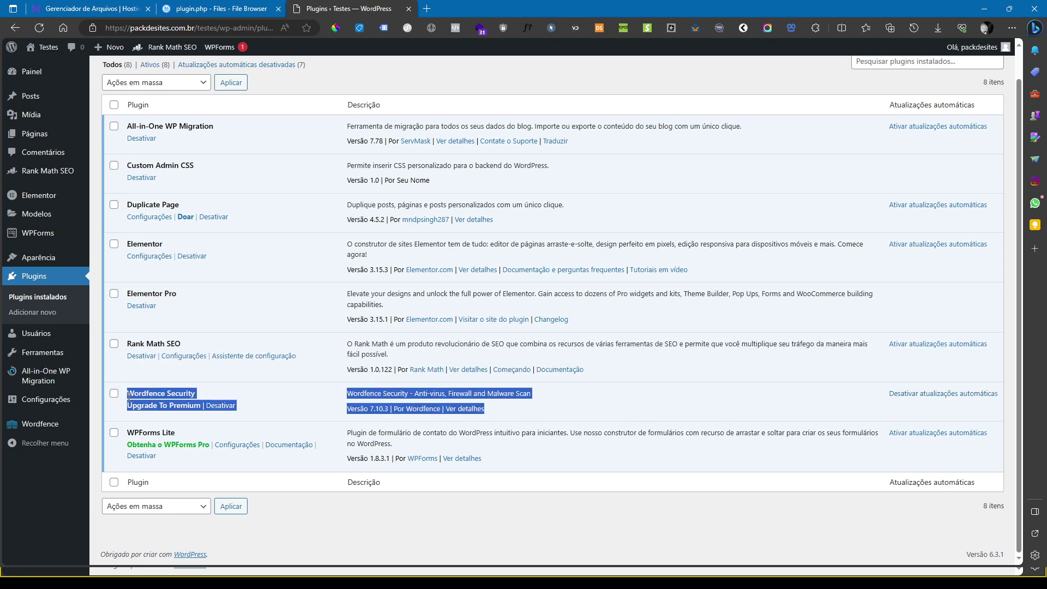
{"action": "left_click", "coordinate": [292, 403]}
{"action": "left_click_drag", "start_coordinate": [295, 404], "coordinate": [312, 391]}
{"action": "left_click", "coordinate": [311, 390]}
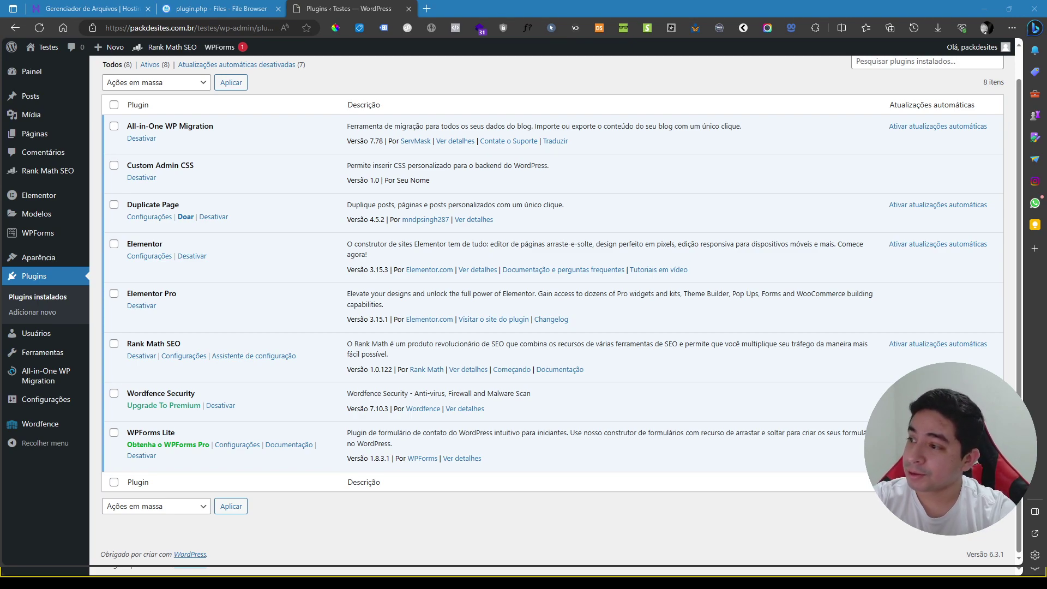
{"action": "left_click_drag", "start_coordinate": [127, 126], "coordinate": [227, 123]}
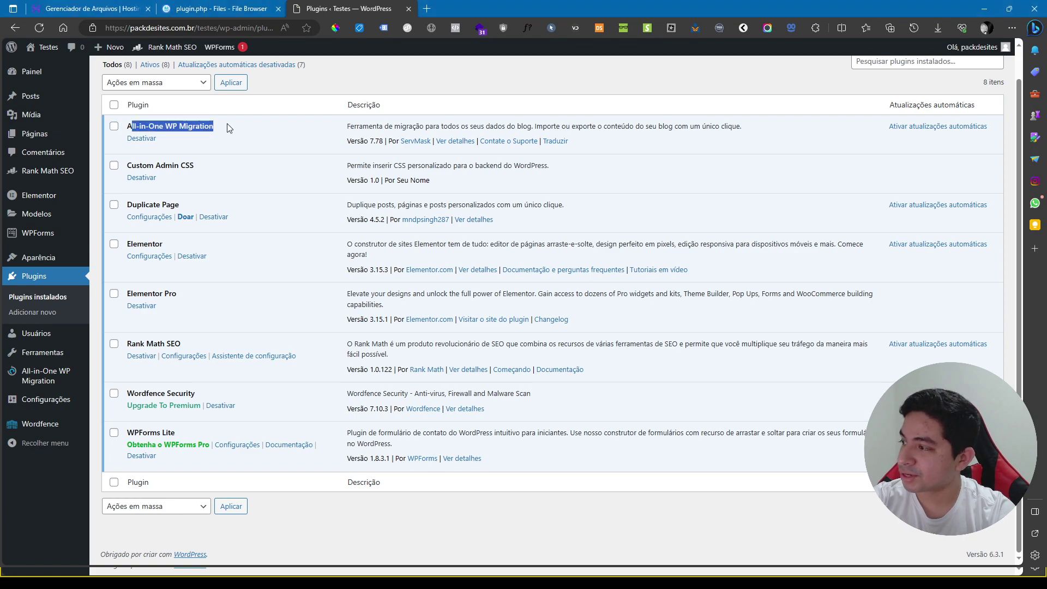
{"action": "left_click", "coordinate": [240, 144]}
{"action": "left_click_drag", "start_coordinate": [129, 129], "coordinate": [246, 127]}
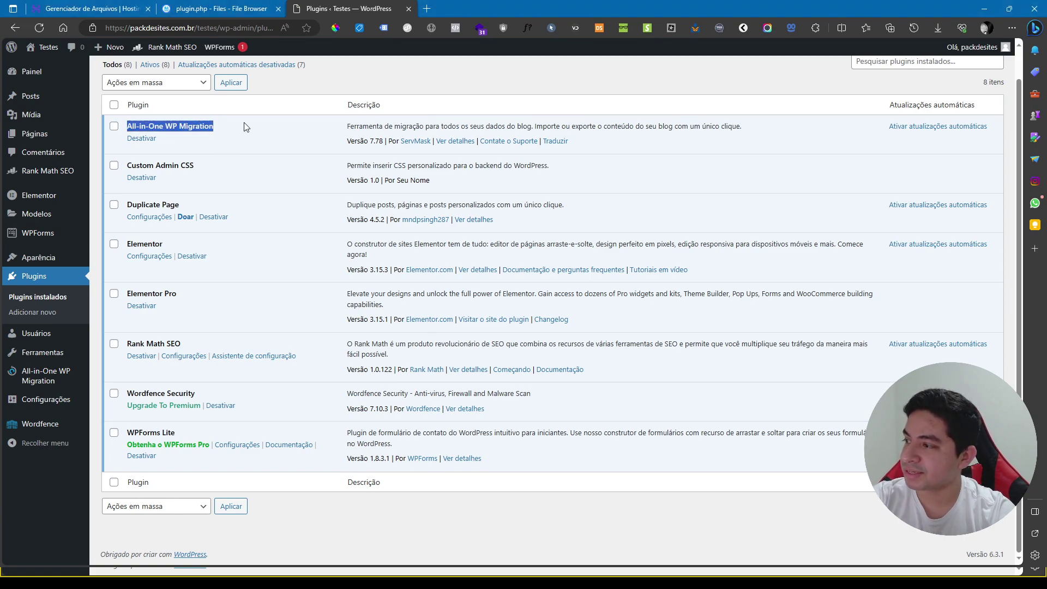
Step: Switch to File Browser, leave plugin.php and open the themes folder inside wp-content
{"action": "left_click", "coordinate": [303, 138]}
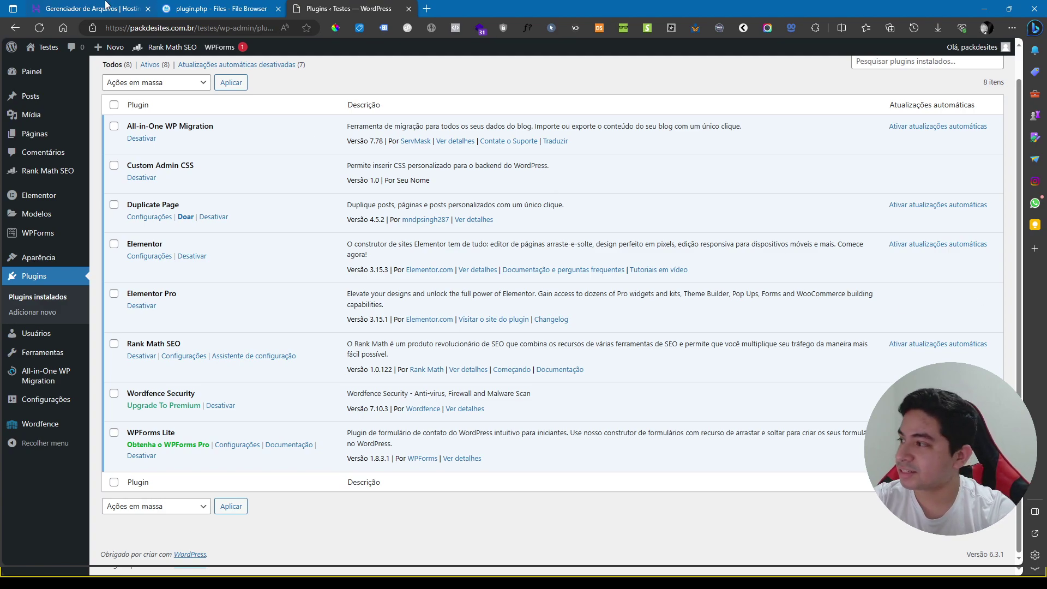
{"action": "left_click", "coordinate": [192, 9]}
{"action": "left_click", "coordinate": [23, 56]}
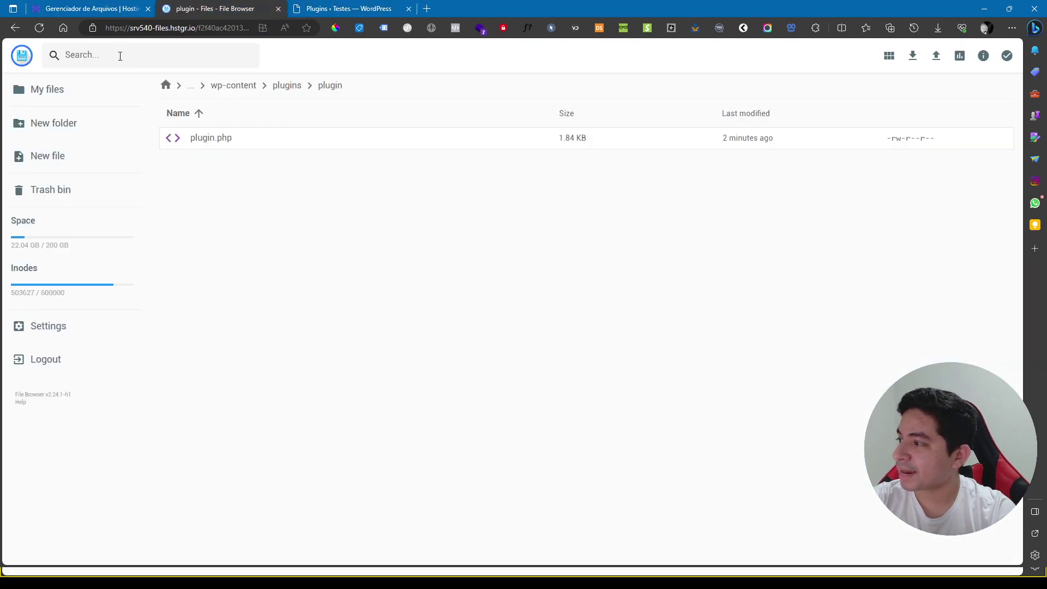
{"action": "left_click", "coordinate": [287, 86]}
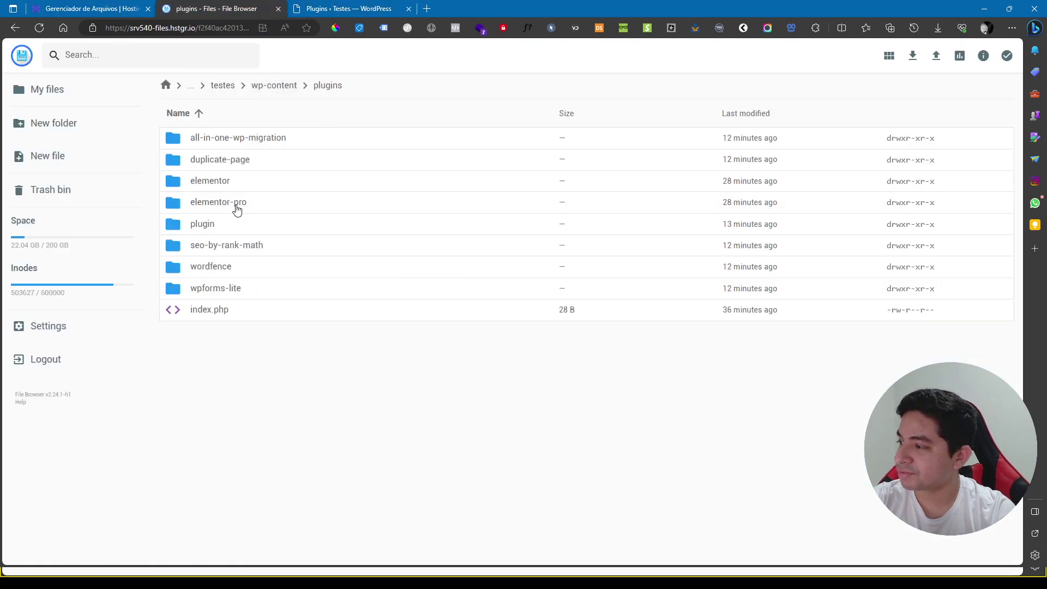
{"action": "left_click", "coordinate": [273, 88]}
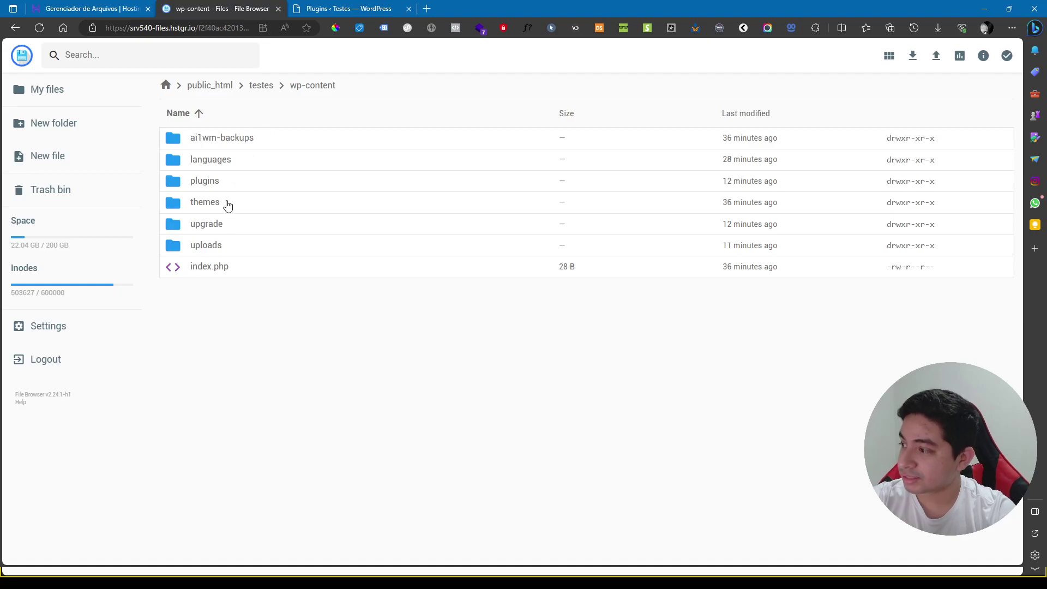
{"action": "left_click", "coordinate": [205, 206]}
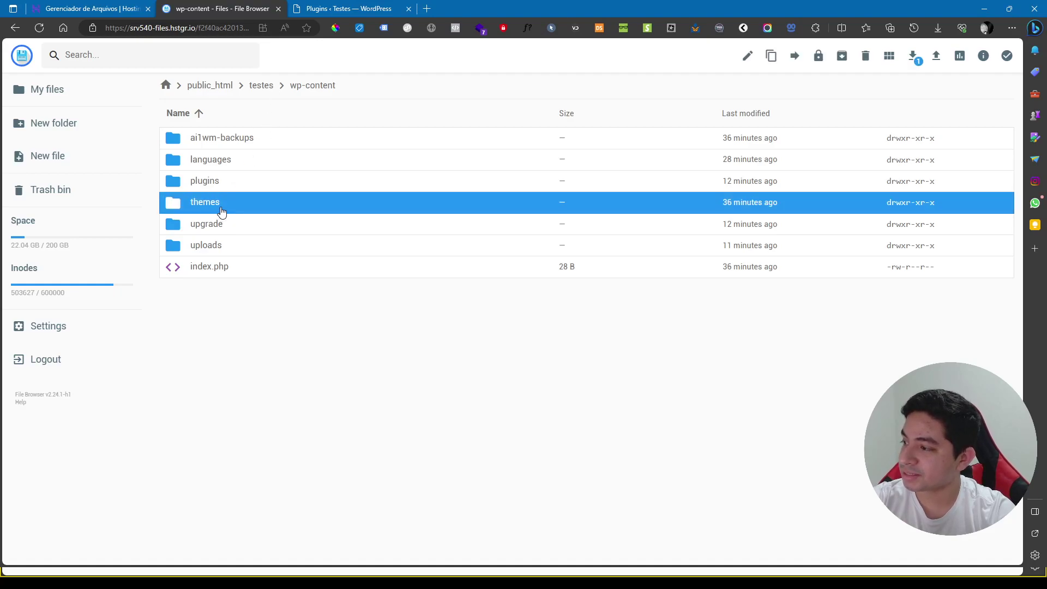
{"action": "double_click", "coordinate": [222, 211]}
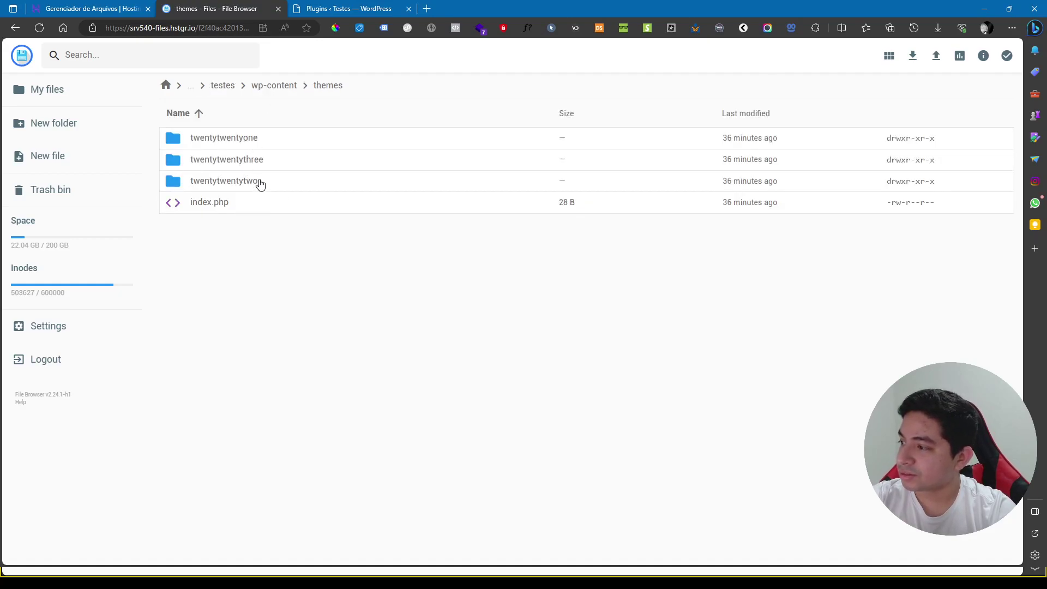
Step: Rename the twentytwentytwo theme folder as twentytwentytwo-123
{"action": "left_click", "coordinate": [251, 182]}
{"action": "right_click", "coordinate": [242, 184]}
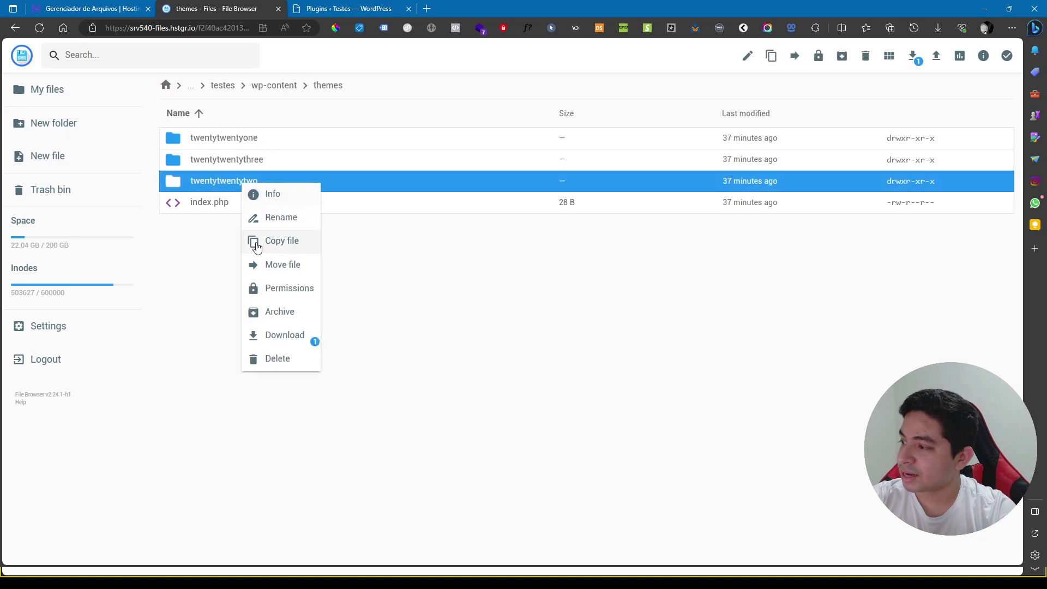
{"action": "left_click", "coordinate": [281, 218]}
{"action": "type", "text": "-1236"}
{"action": "left_click", "coordinate": [572, 344]}
Step: Rename the twentytwentythree theme folder as twentytwentythree-123
{"action": "left_click", "coordinate": [251, 162]}
{"action": "right_click", "coordinate": [252, 163]}
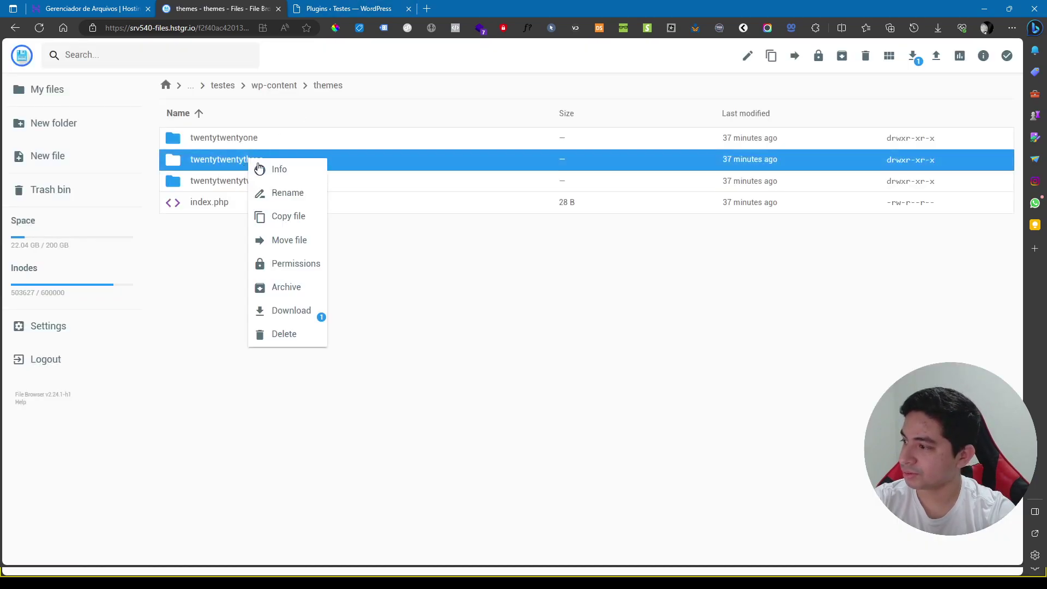
{"action": "left_click", "coordinate": [290, 197]}
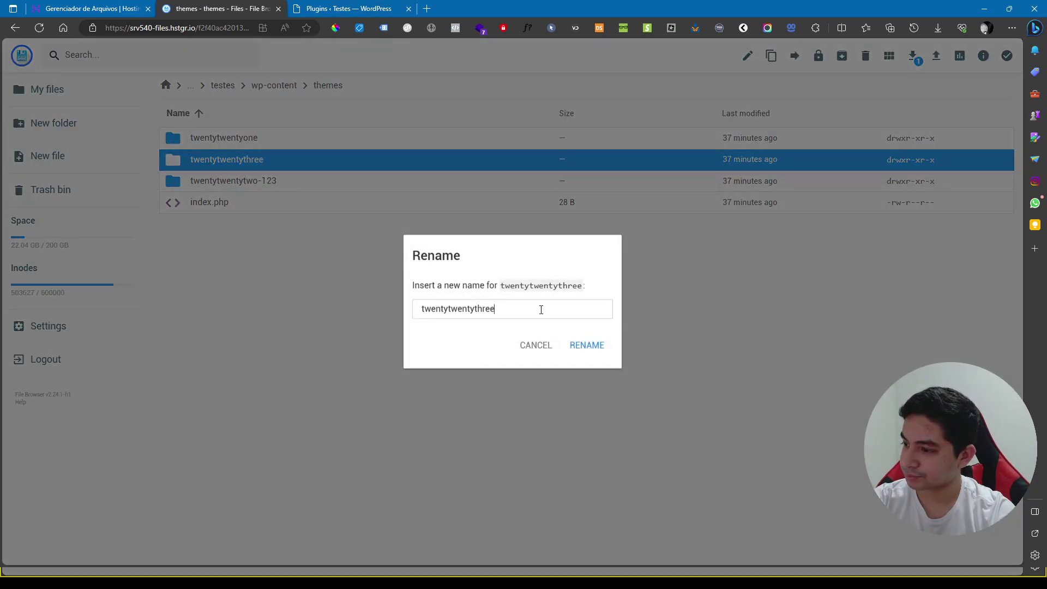
{"action": "type", "text": "-10"}
{"action": "key", "text": "BackSpace"}
{"action": "left_click", "coordinate": [582, 345]}
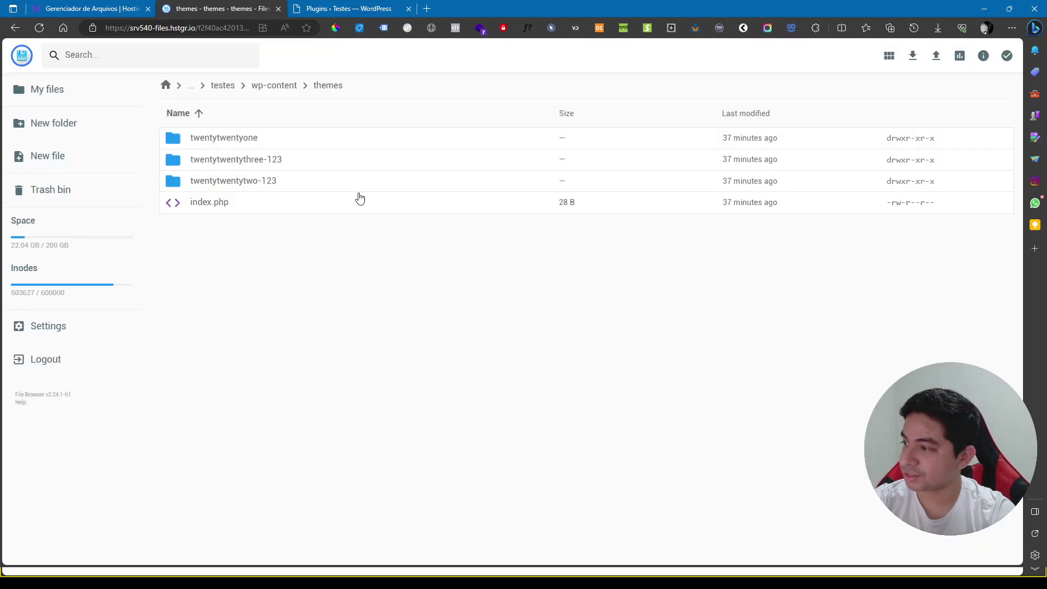
Step: Reload the WordPress admin and open its Temas page, dismissing the twentytwentyone folder's open options in File Browser
{"action": "right_click", "coordinate": [273, 137]}
{"action": "left_click", "coordinate": [344, 8]}
{"action": "key", "text": "F5"}
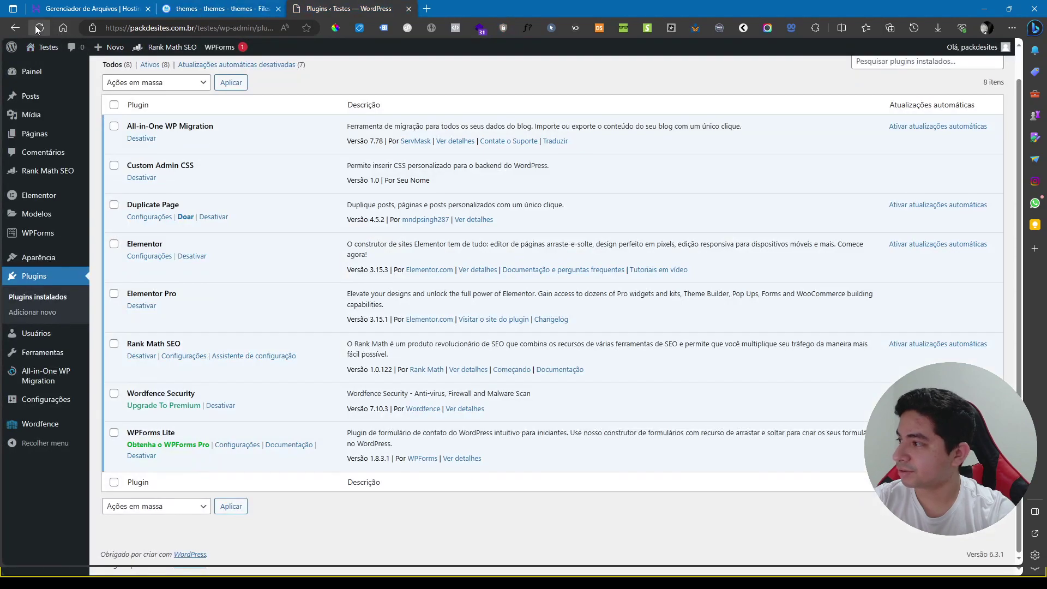
{"action": "mouse_move", "coordinate": [76, 258]}
{"action": "left_click", "coordinate": [121, 261]}
{"action": "left_click", "coordinate": [208, 8]}
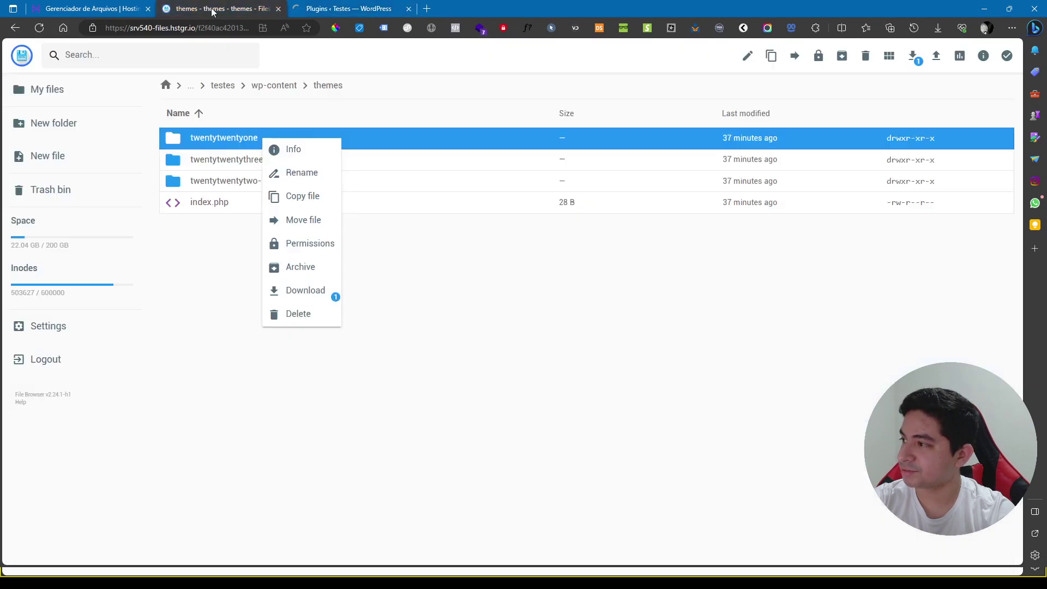
{"action": "left_click", "coordinate": [222, 146]}
{"action": "left_click", "coordinate": [349, 8]}
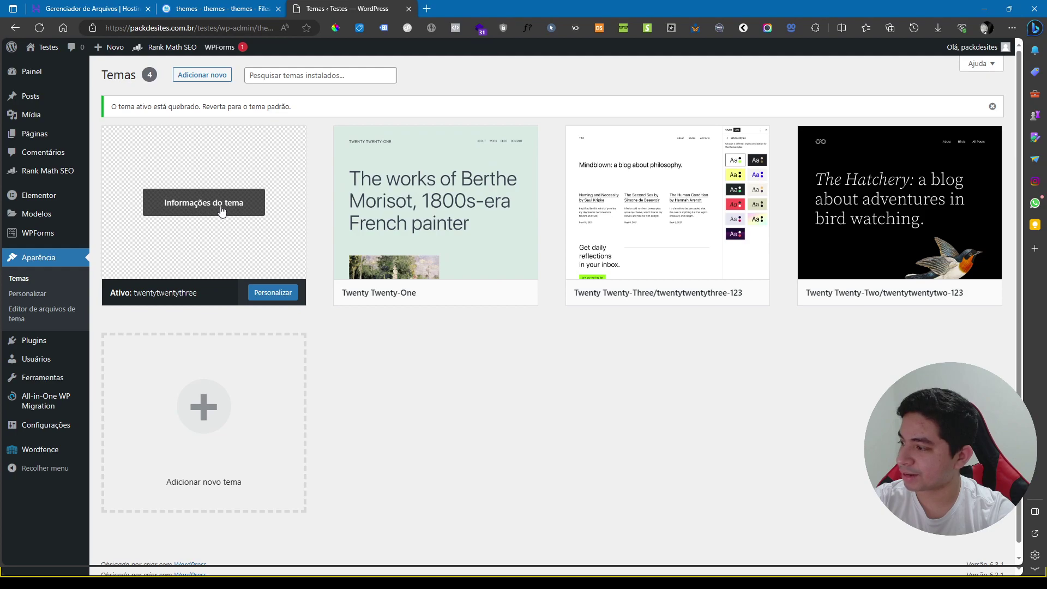
Step: Examine the notice about the active theme and the installed themes on the WordPress Temas page
{"action": "left_click", "coordinate": [215, 7]}
{"action": "left_click", "coordinate": [330, 6]}
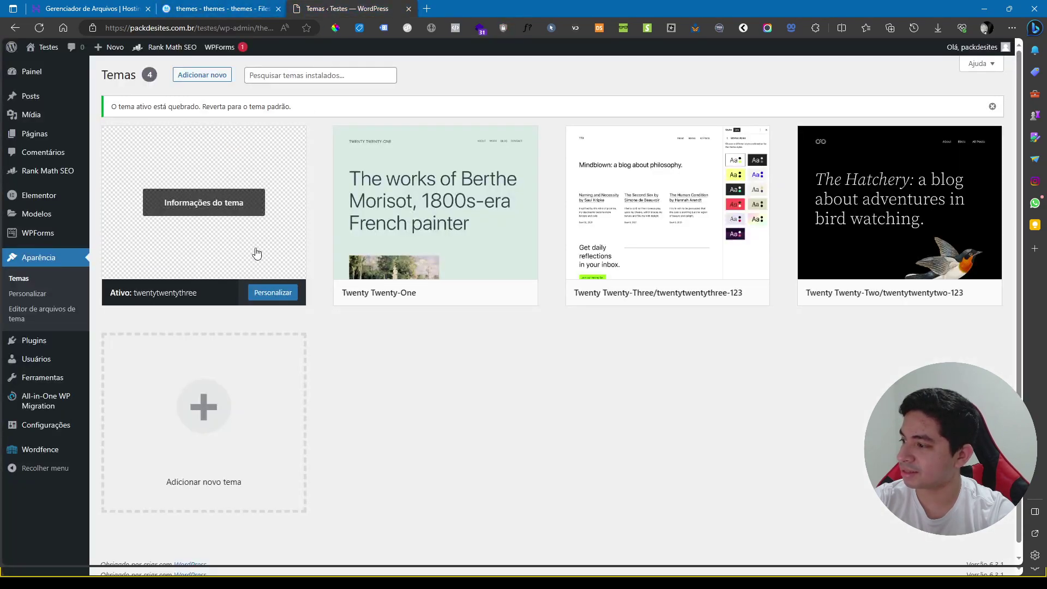
{"action": "left_click_drag", "start_coordinate": [149, 112], "coordinate": [288, 114]}
{"action": "left_click", "coordinate": [311, 117]}
Step: Go back up to the wp-content folder in File Browser and return to the WordPress Temas page
{"action": "key", "text": "ctrl+shift+Tab"}
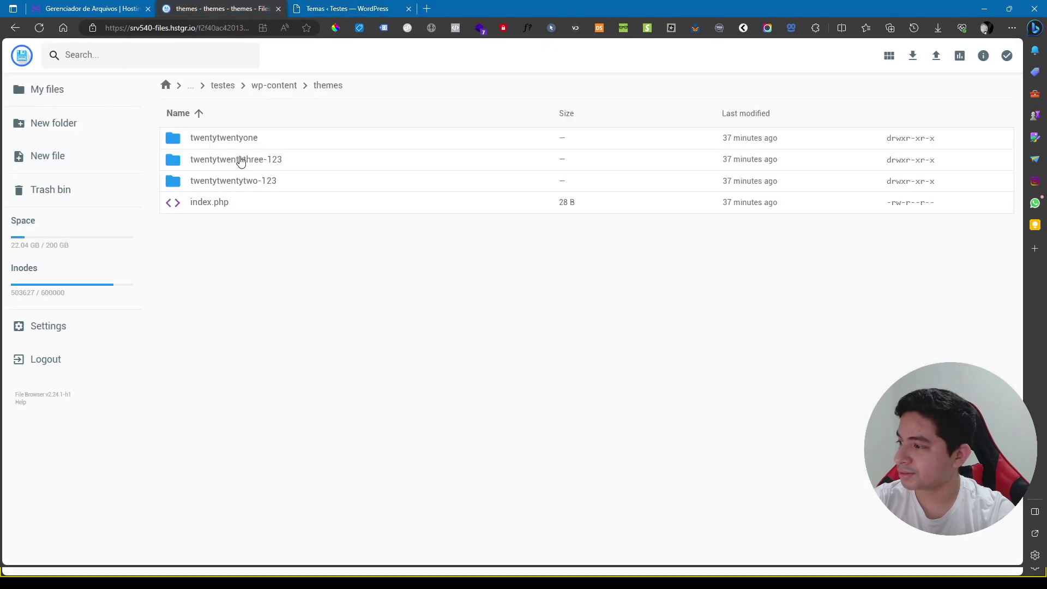
{"action": "left_click", "coordinate": [277, 86]}
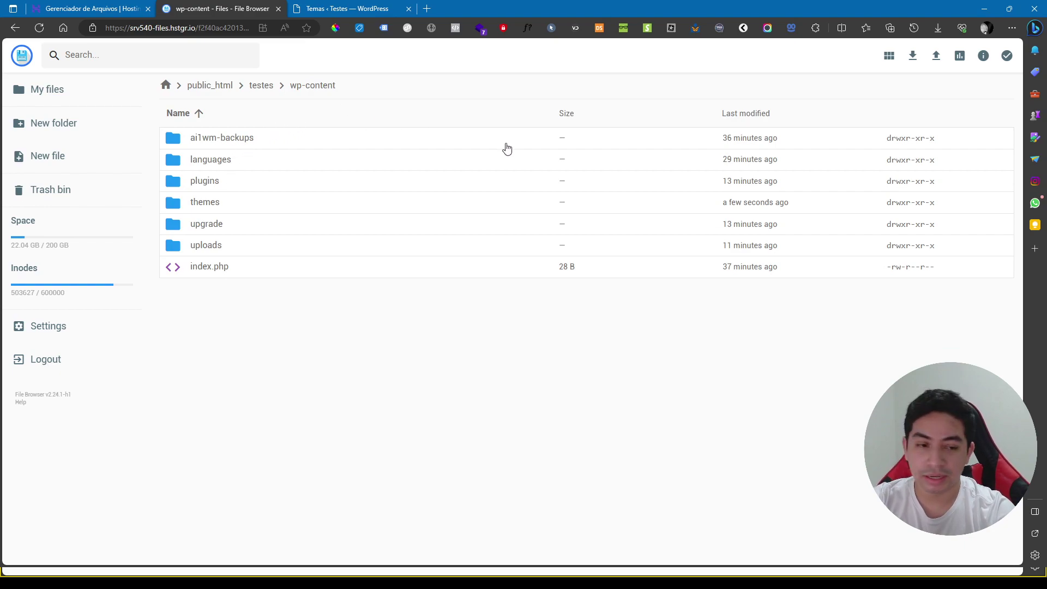
{"action": "left_click", "coordinate": [339, 7]}
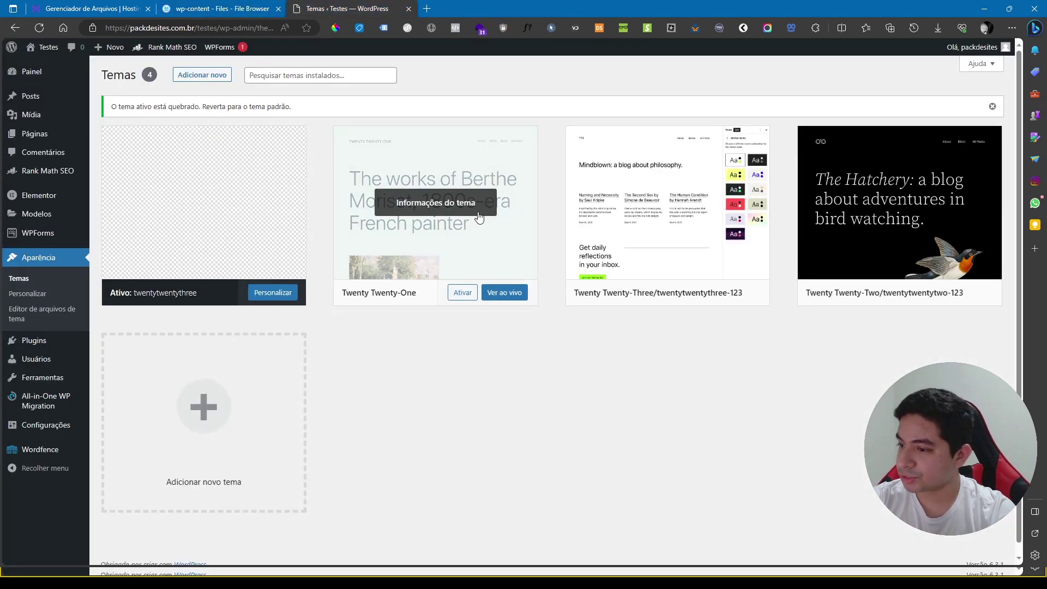